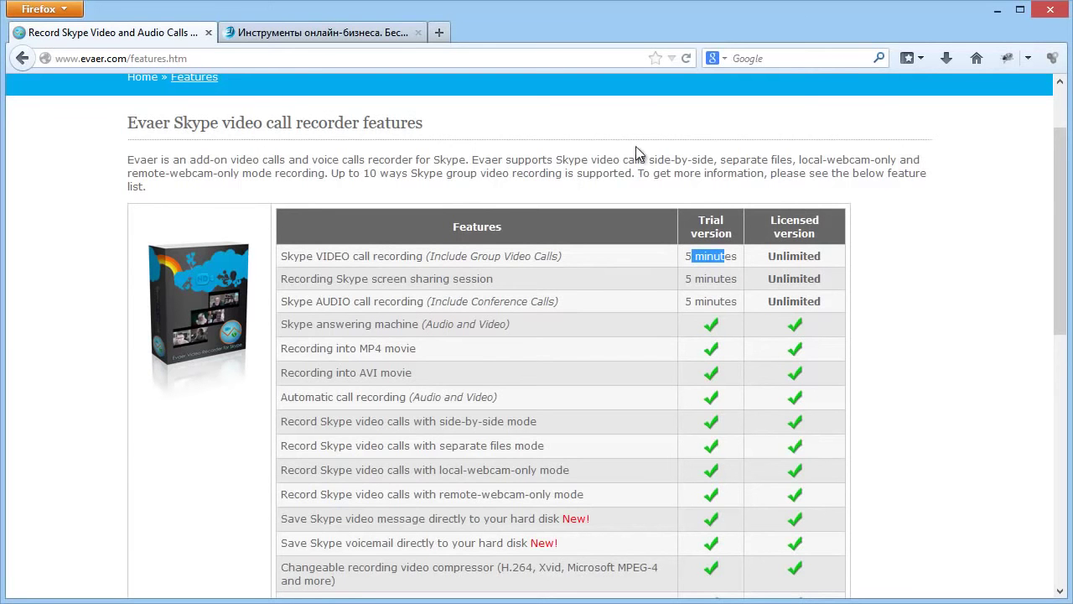
# Look over the Evaer features page, request the site's Download page, and switch to the desktop holding the installer.
pyautogui.click(893, 218)
pyautogui.scroll(2, 891, 226)
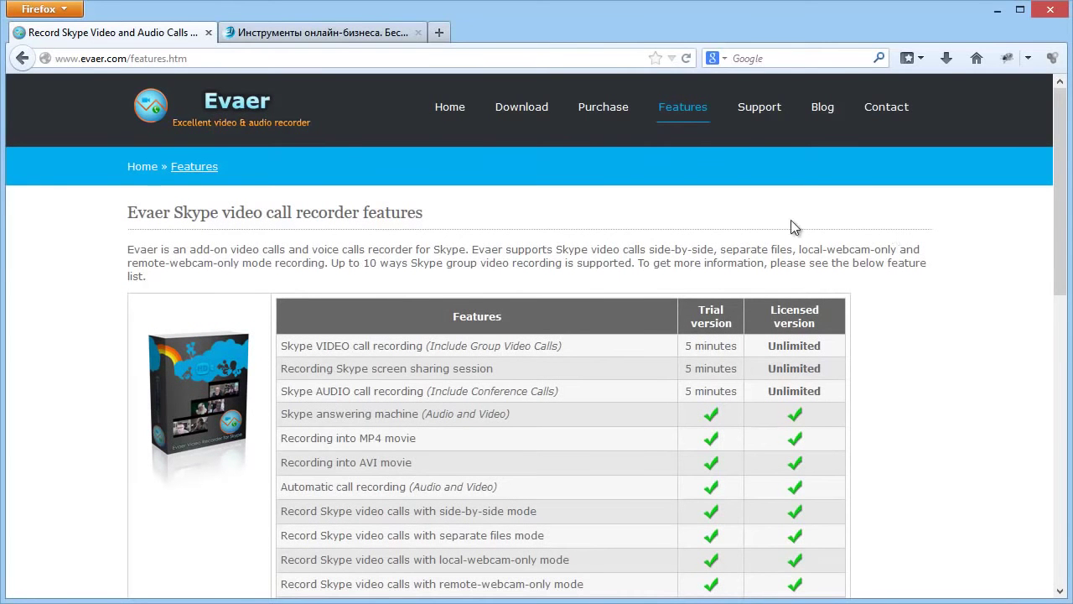
pyautogui.click(995, 11)
pyautogui.moveTo(521, 471); pyautogui.dragTo(461, 225)
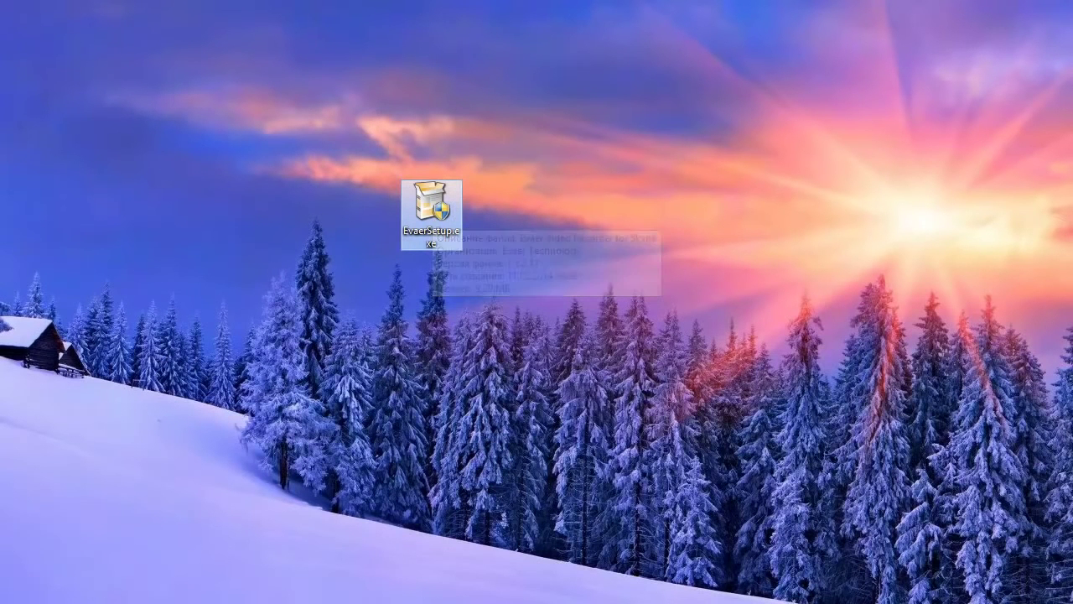
pyautogui.hotkey('alt', 'Tab')
pyautogui.click(510, 109)
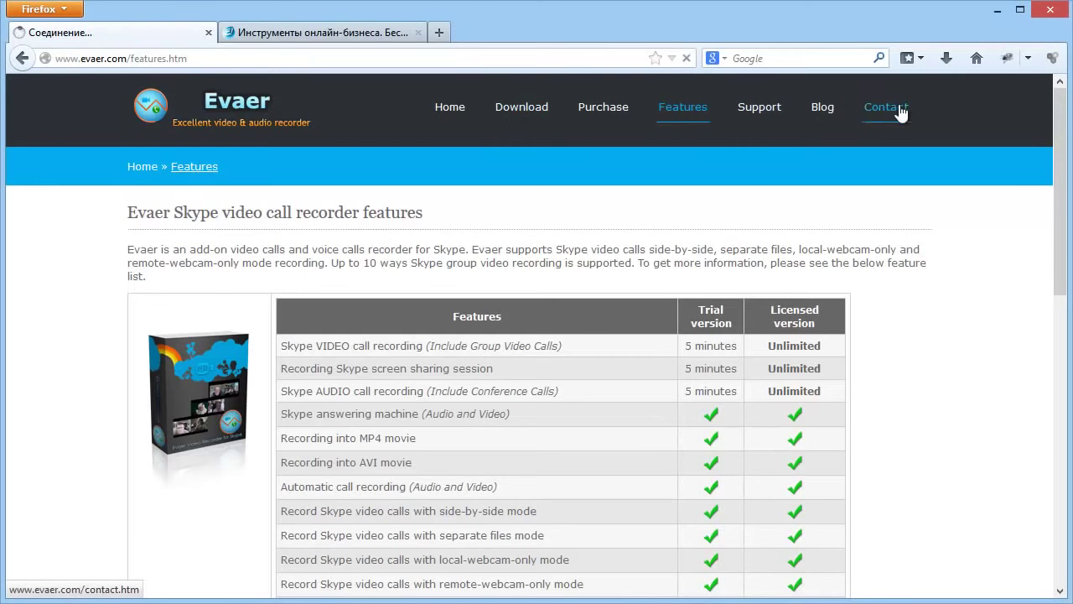
pyautogui.click(1003, 11)
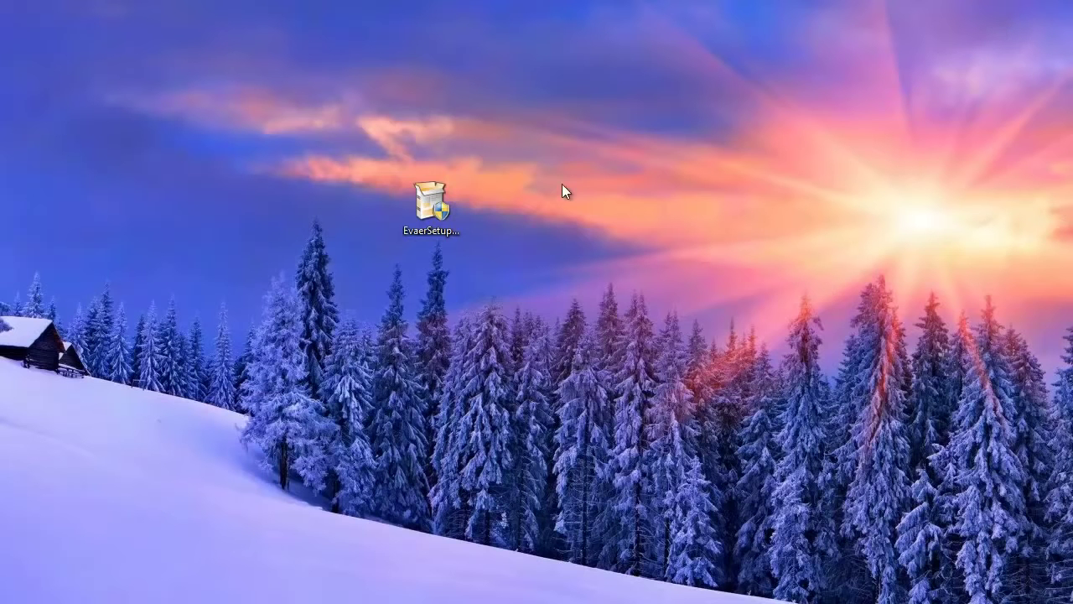
# Install Evaer Video Recorder for Skype from EvaerSetup.exe with the Xvid video codec component included, running the recorder on completion.
pyautogui.doubleClick(430, 205)
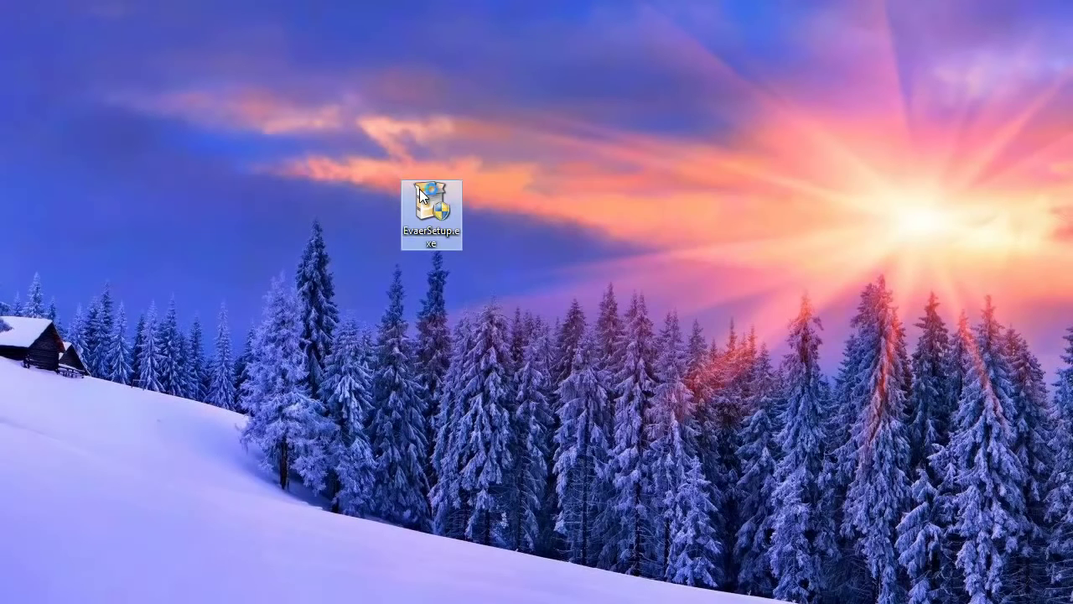
pyautogui.click(748, 493)
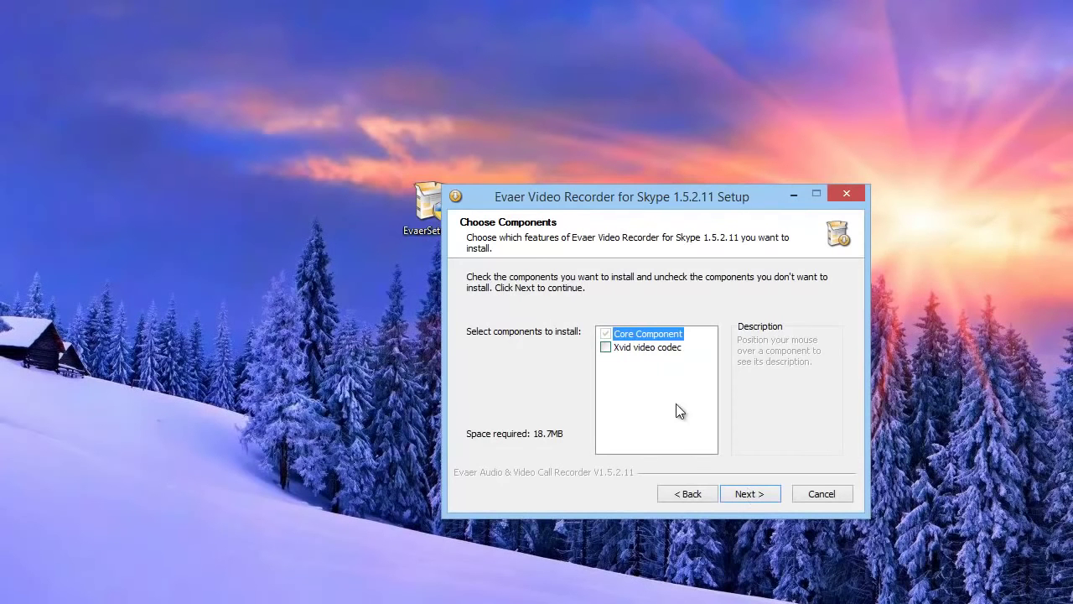
pyautogui.click(606, 346)
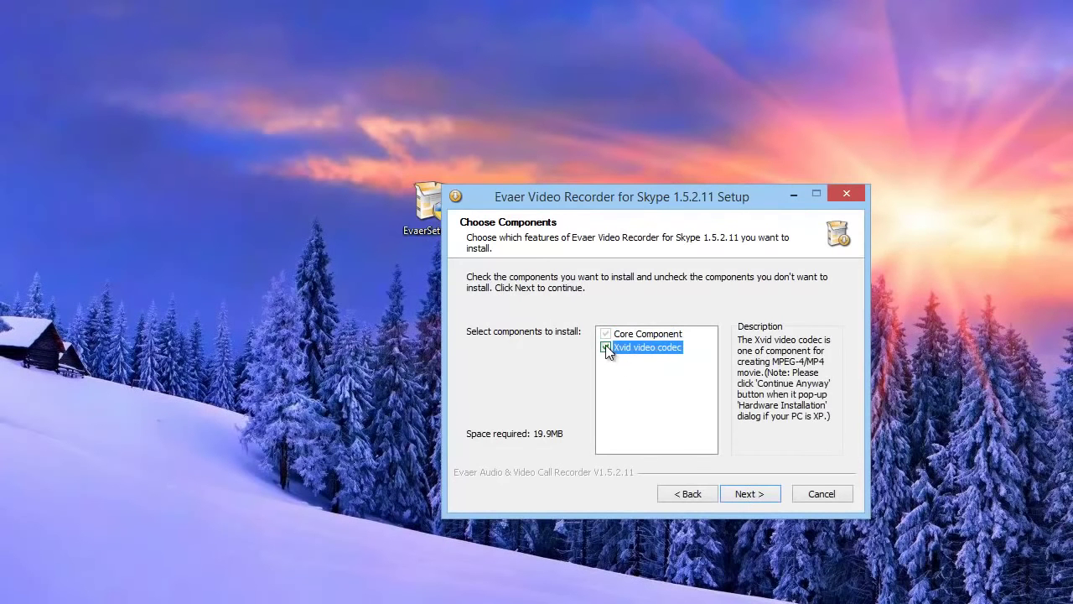
pyautogui.click(776, 496)
pyautogui.click(763, 496)
pyautogui.click(763, 497)
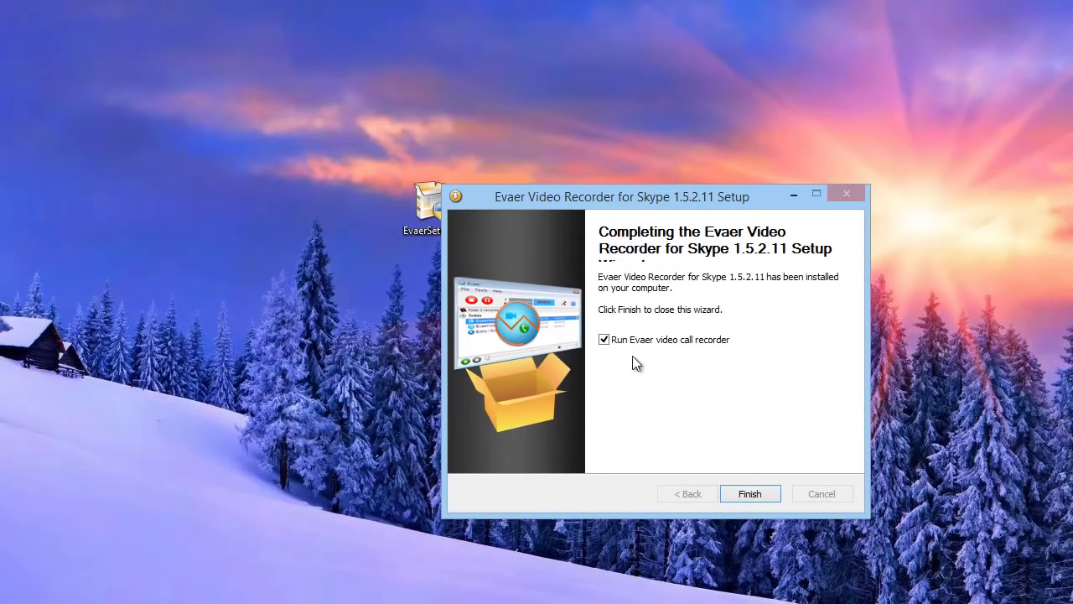
pyautogui.click(760, 494)
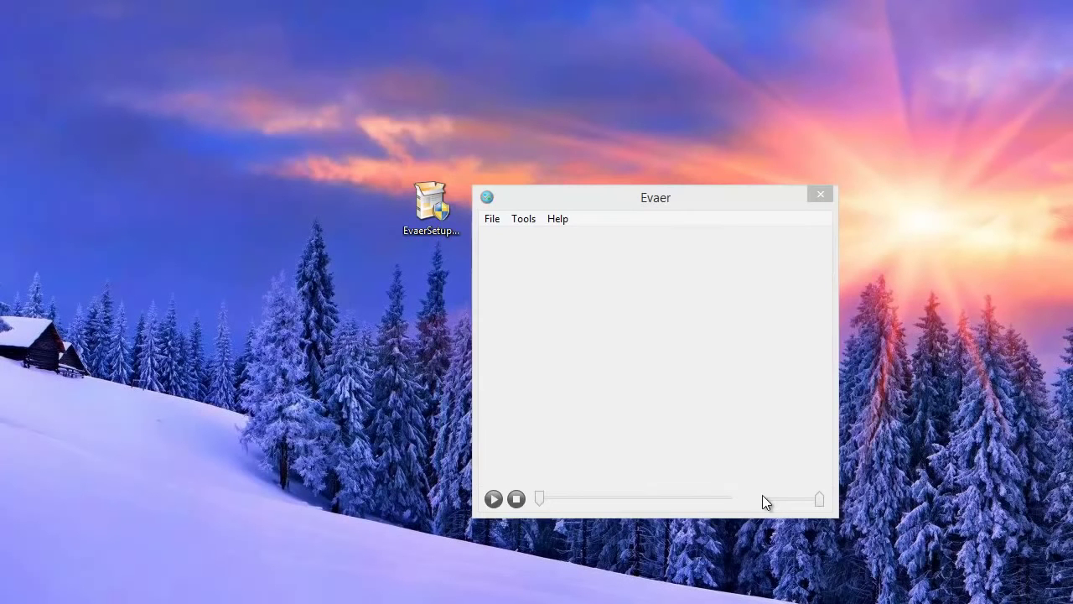
# Move the Evaer window aside and grant evaer.exe access to Skype.
pyautogui.moveTo(611, 194); pyautogui.dragTo(185, 45)
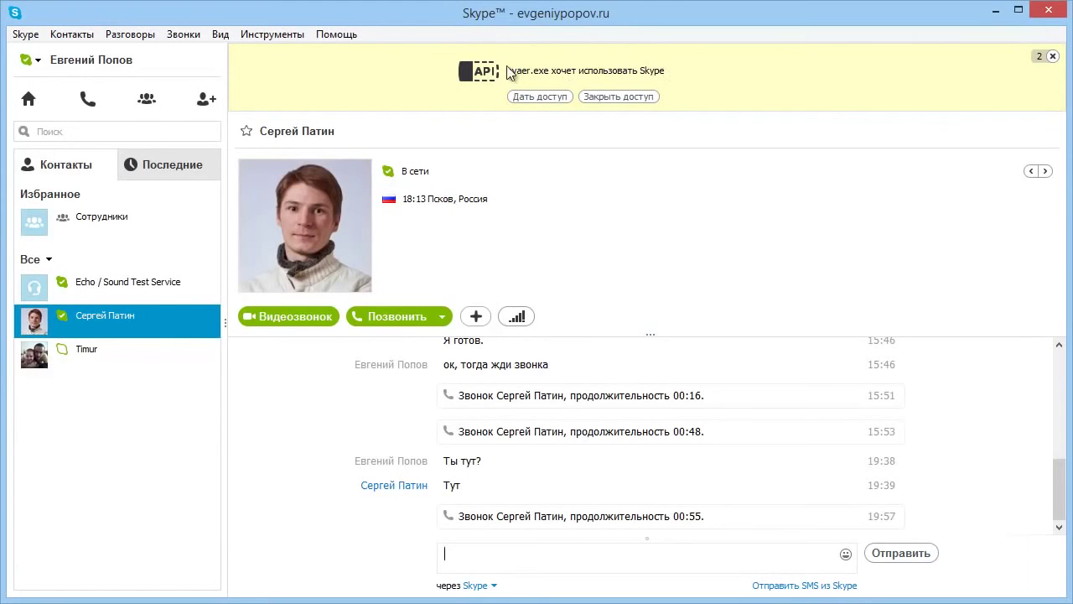
pyautogui.click(538, 97)
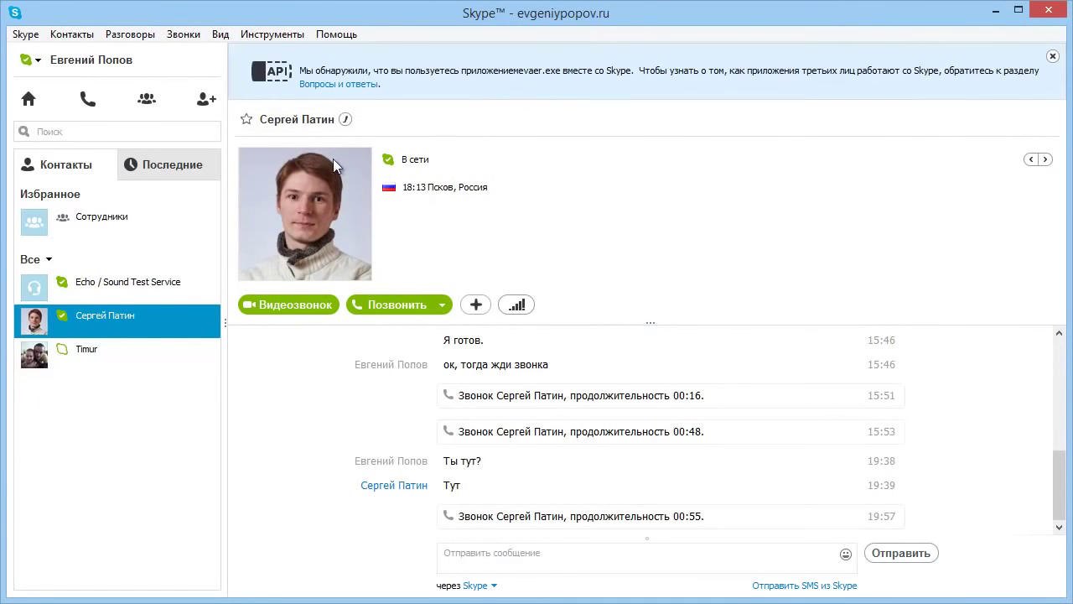
# Examine which external programs may access Skype in its advanced settings, leaving the settings without saving.
pyautogui.click(287, 34)
pyautogui.click(289, 101)
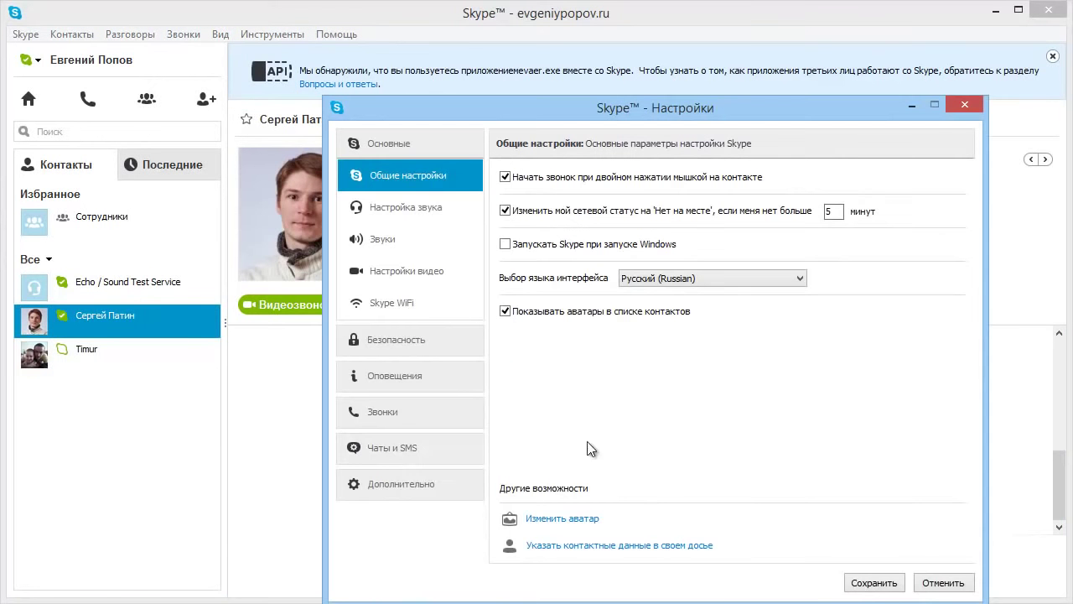
pyautogui.click(381, 484)
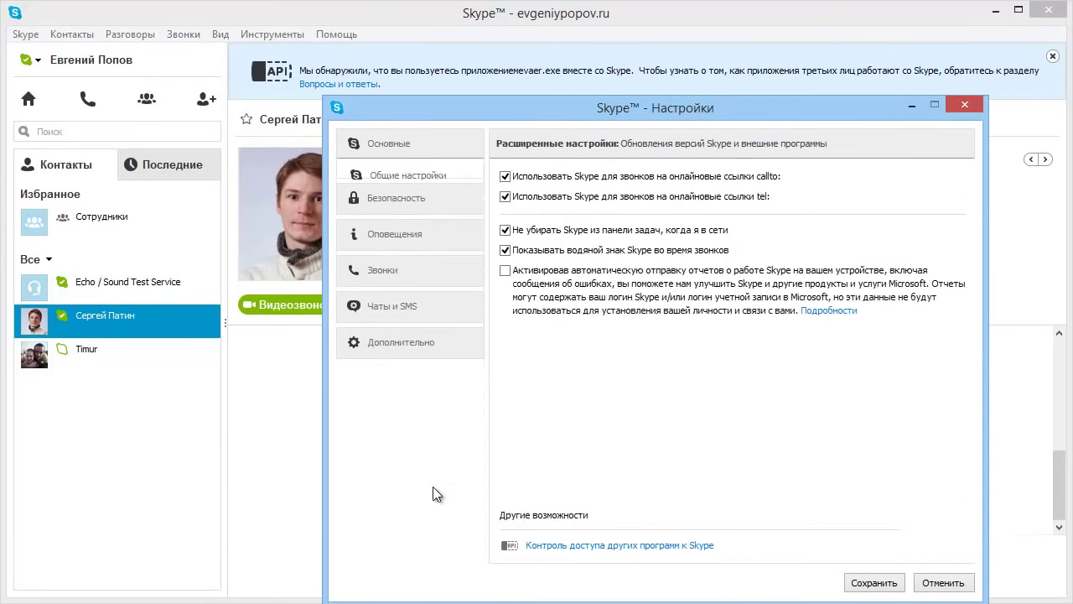
pyautogui.click(595, 547)
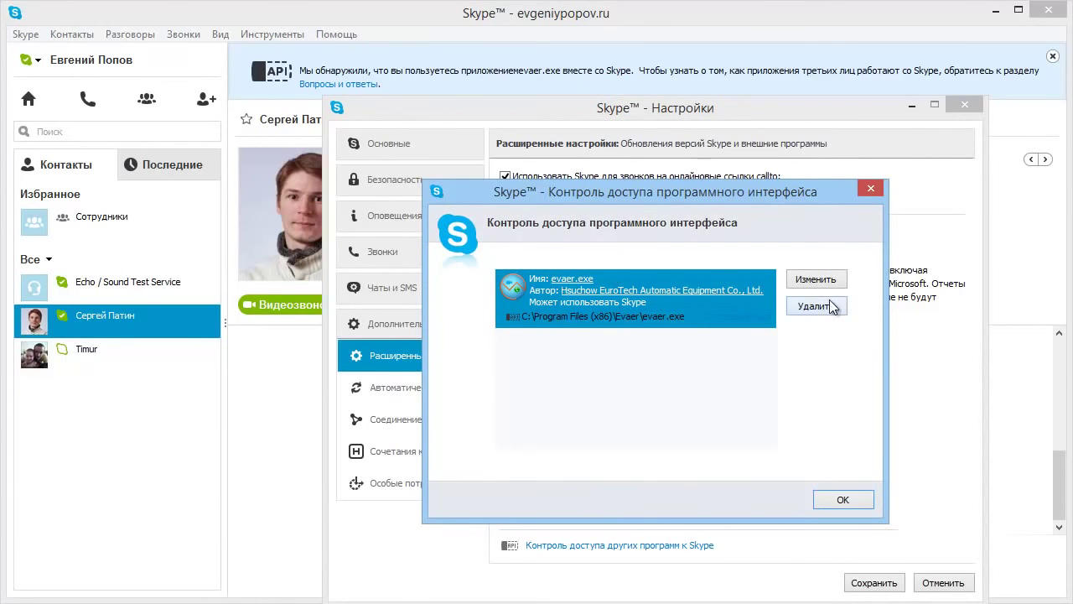
pyautogui.click(836, 500)
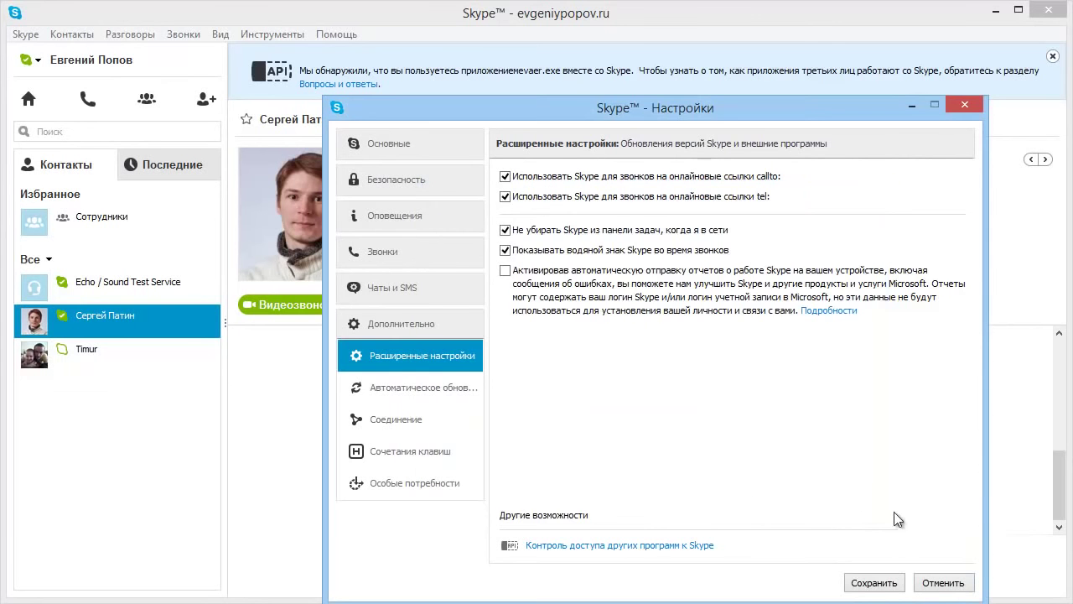
pyautogui.click(943, 581)
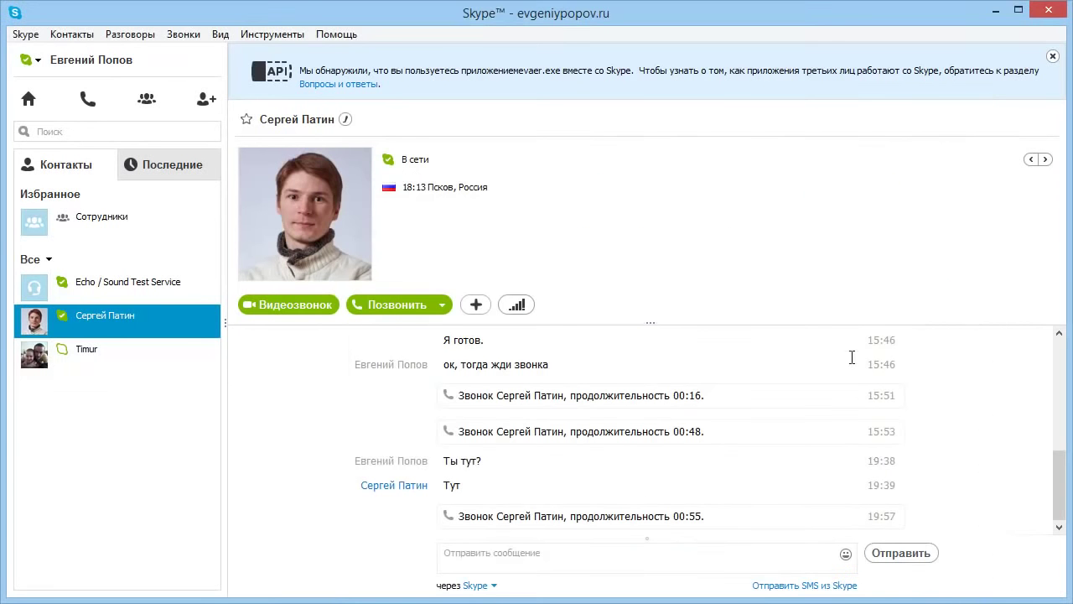
# Return to the Evaer window and restart Skype to complete Evaer's connection.
pyautogui.click(996, 12)
pyautogui.moveTo(297, 34); pyautogui.dragTo(287, 131)
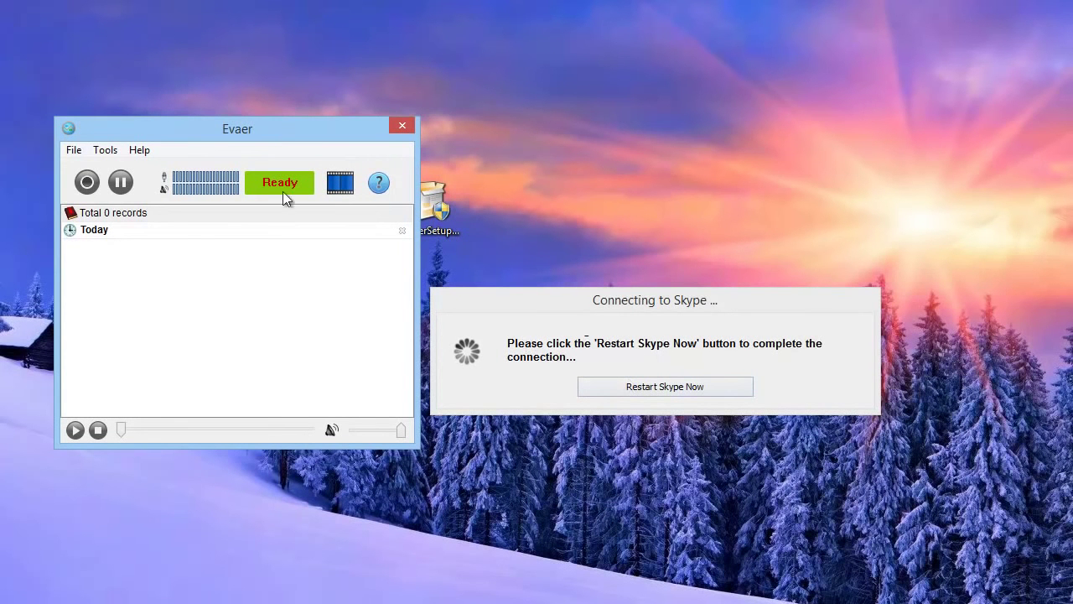
pyautogui.click(654, 385)
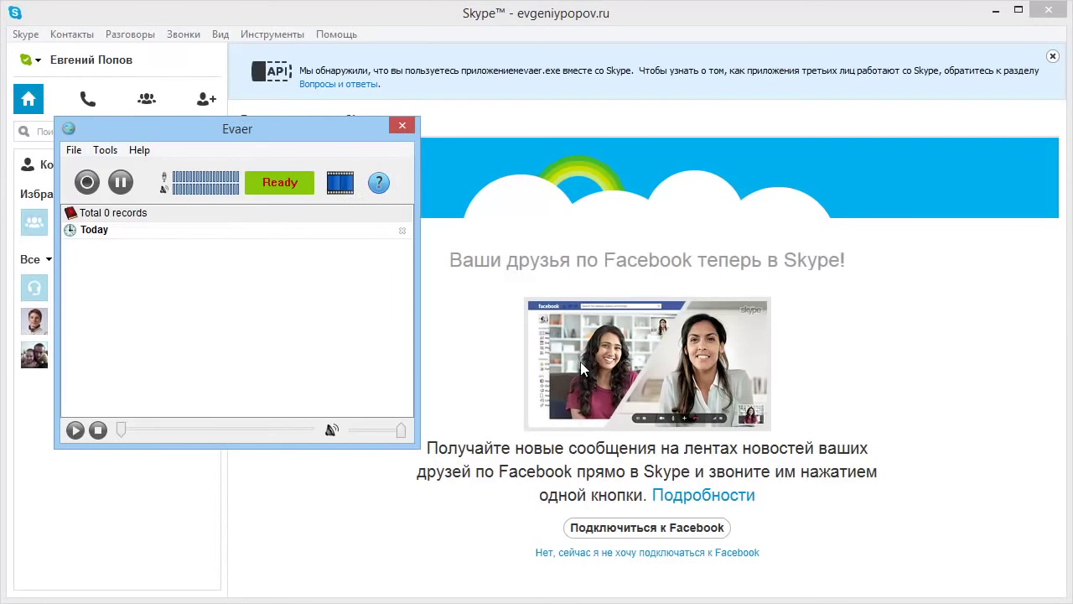
# Open Evaer's options and toggle the general settings for Windows and Skype startup, update checks, system tray hiding and notifications.
pyautogui.moveTo(327, 138); pyautogui.dragTo(789, 172)
pyautogui.moveTo(689, 166); pyautogui.dragTo(533, 109)
pyautogui.click(412, 131)
pyautogui.click(437, 151)
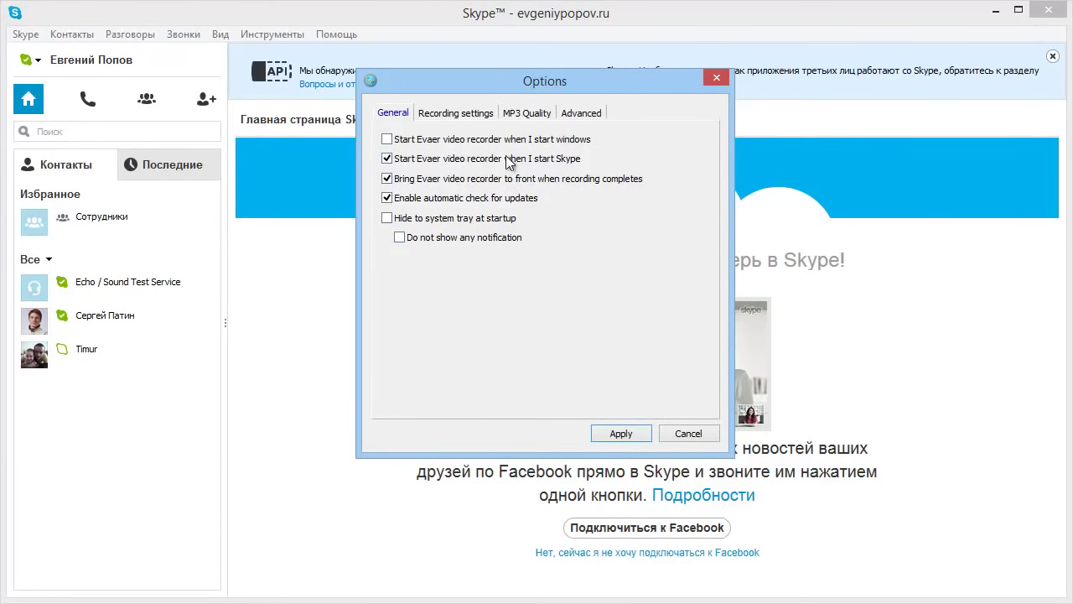
pyautogui.click(387, 140)
pyautogui.click(400, 238)
pyautogui.click(387, 218)
pyautogui.click(387, 198)
pyautogui.click(387, 159)
pyautogui.click(387, 140)
# Set the video recording mode to Side By Side in Evaer's recording settings.
pyautogui.click(441, 114)
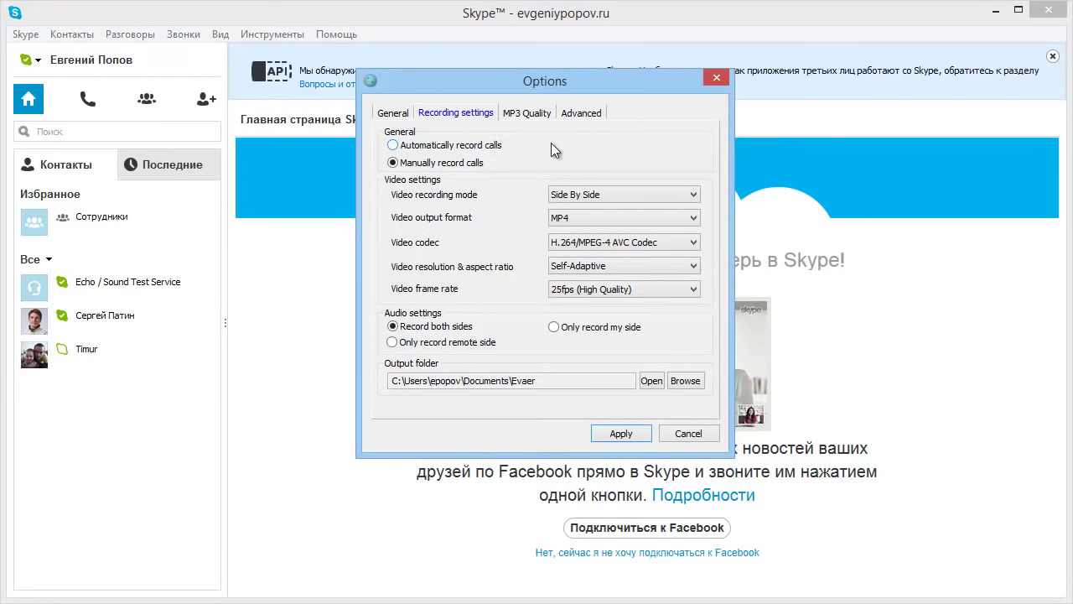
pyautogui.click(573, 196)
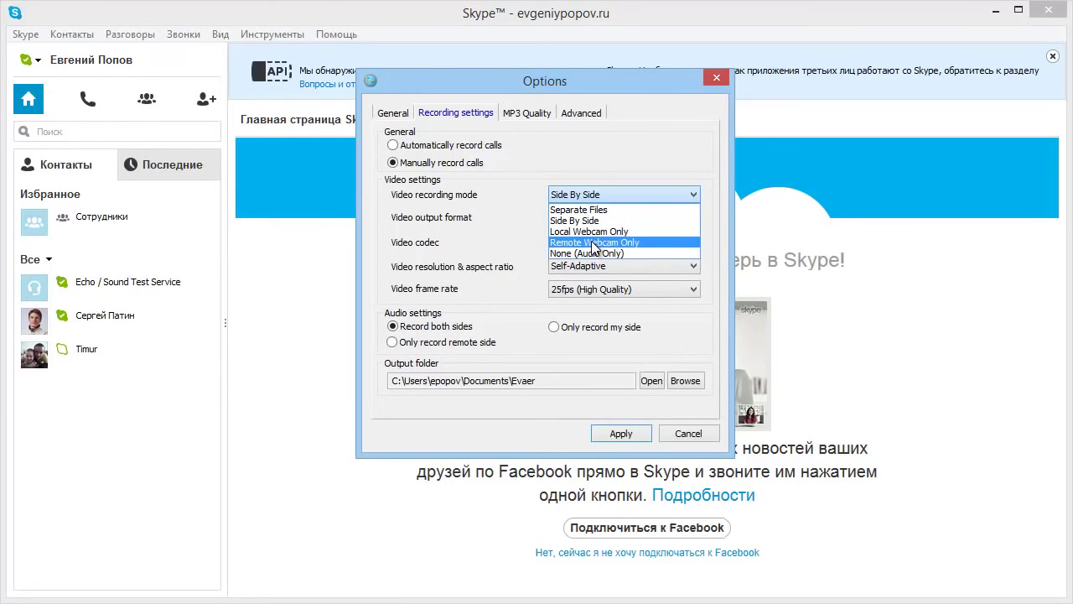
pyautogui.click(561, 252)
pyautogui.click(571, 197)
pyautogui.click(574, 223)
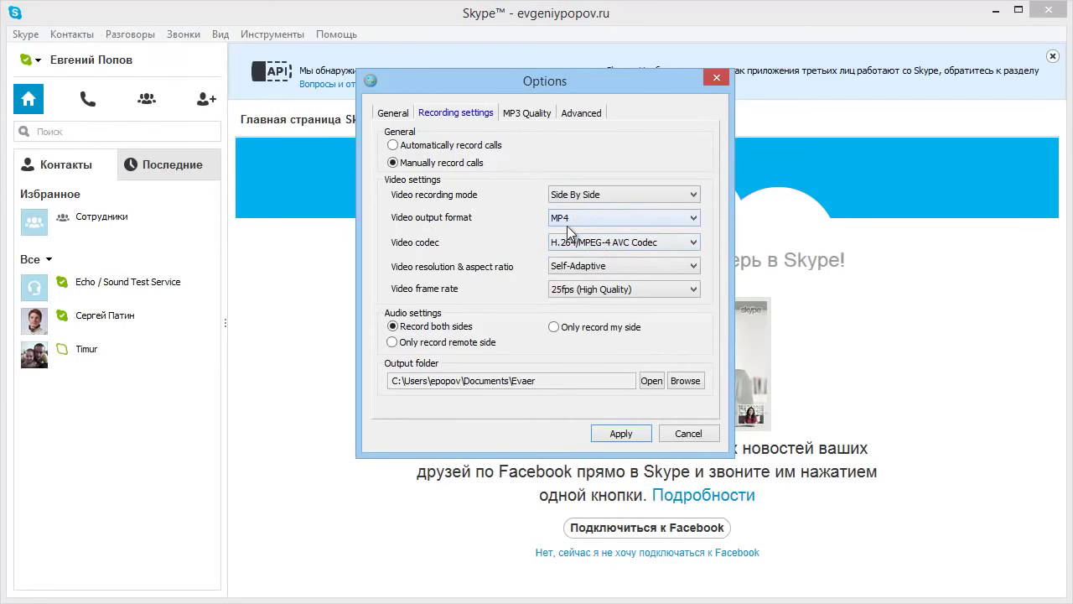
# Choose the H.264/MPEG-4 AVC video codec and set the video resolution to 1280x720 at 16:9.
pyautogui.click(571, 242)
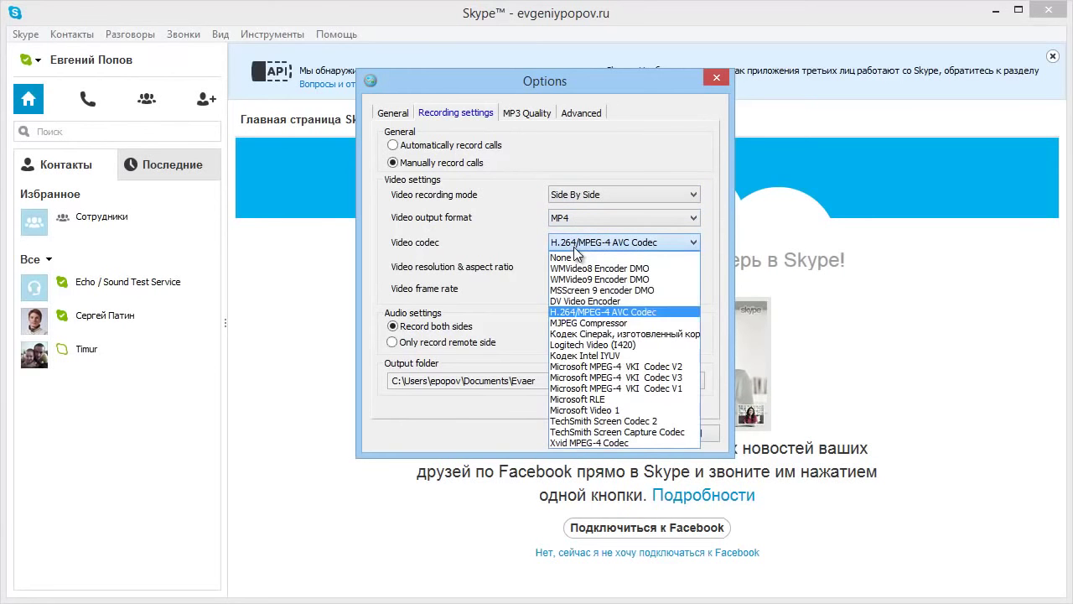
pyautogui.click(569, 312)
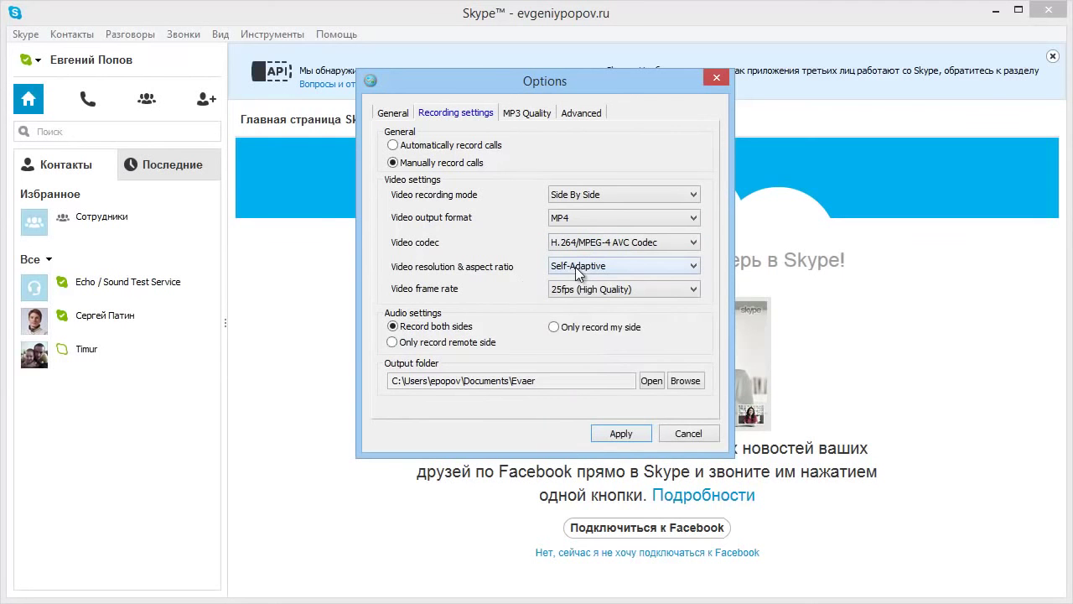
pyautogui.click(583, 267)
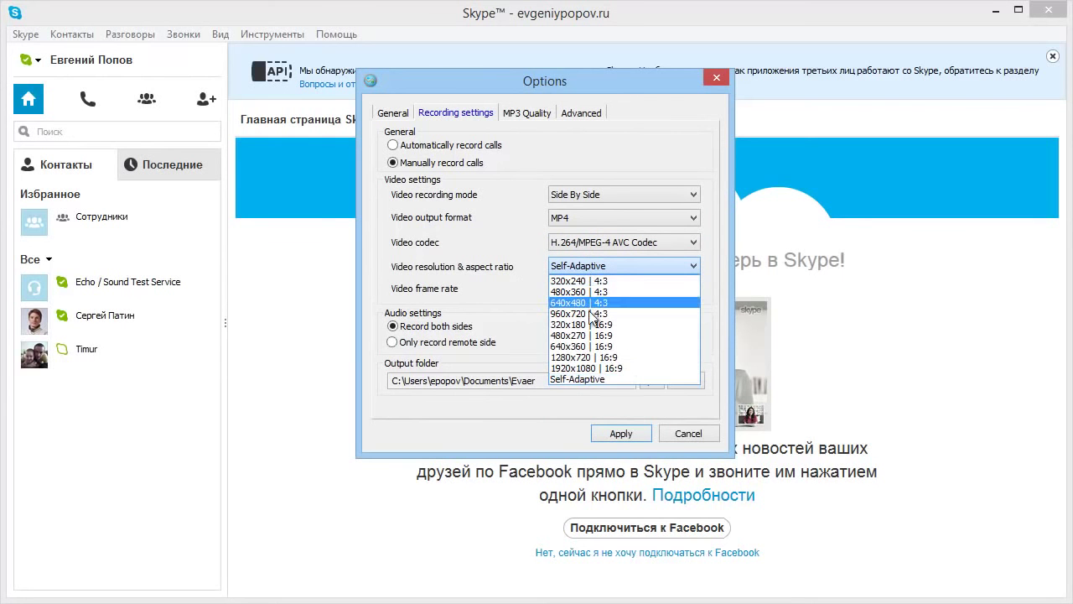
pyautogui.click(580, 362)
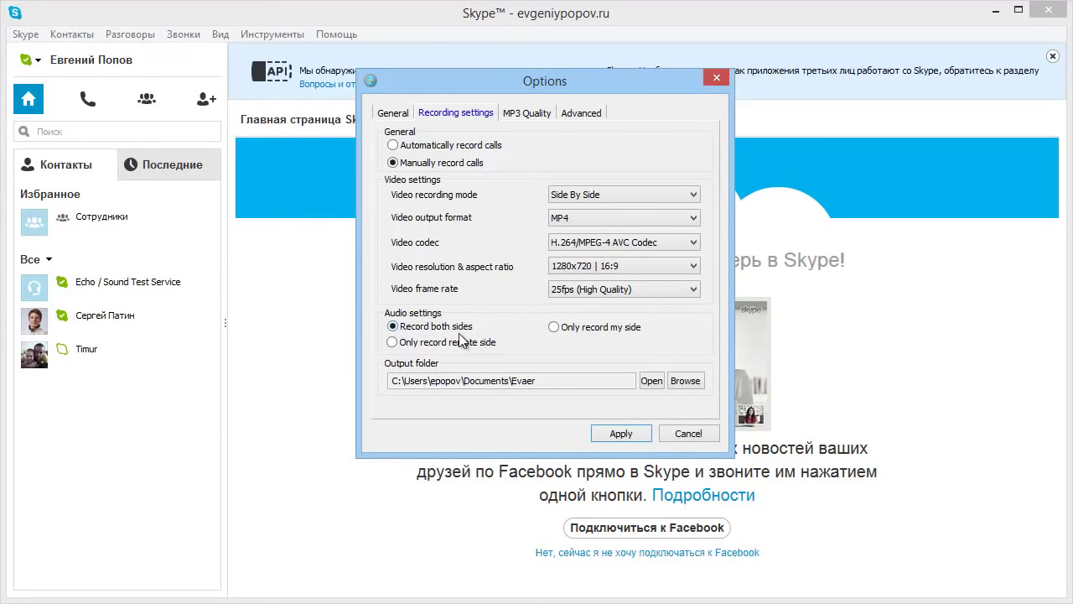
# Set the audio to record both sides and choose the Desktop as the output folder.
pyautogui.click(564, 326)
pyautogui.click(459, 346)
pyautogui.click(394, 326)
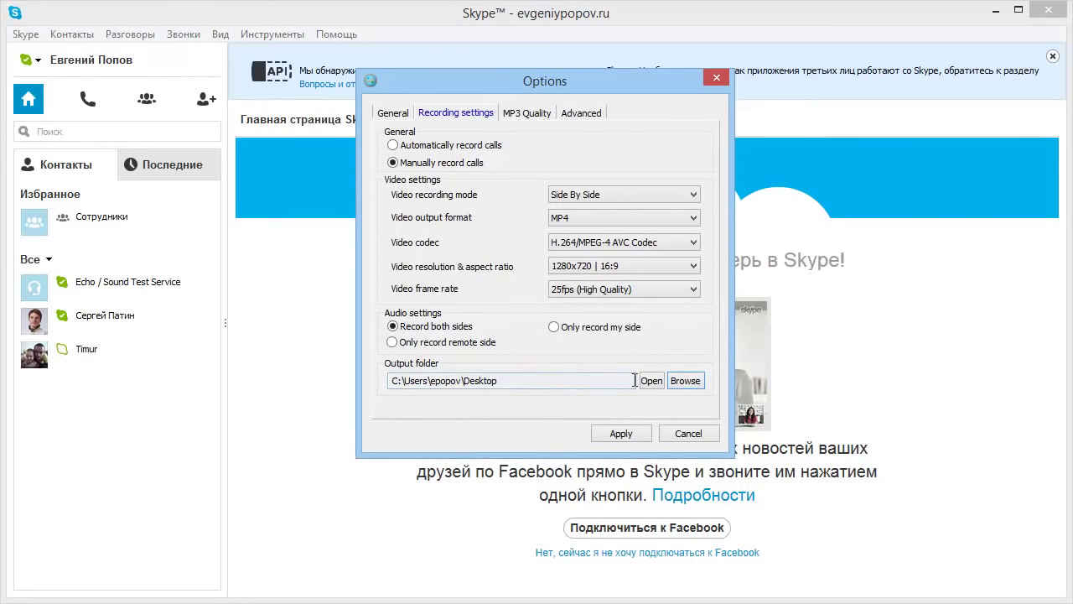
# Set the MP3 bitrate to 96 and open Evaer's advanced options.
pyautogui.click(517, 114)
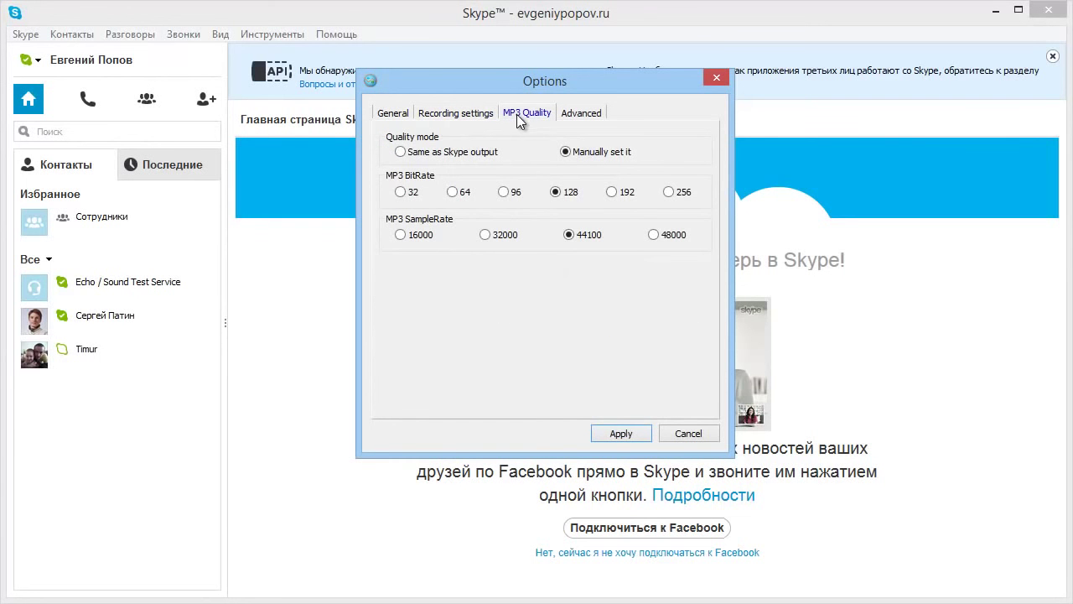
pyautogui.click(504, 192)
pyautogui.click(580, 113)
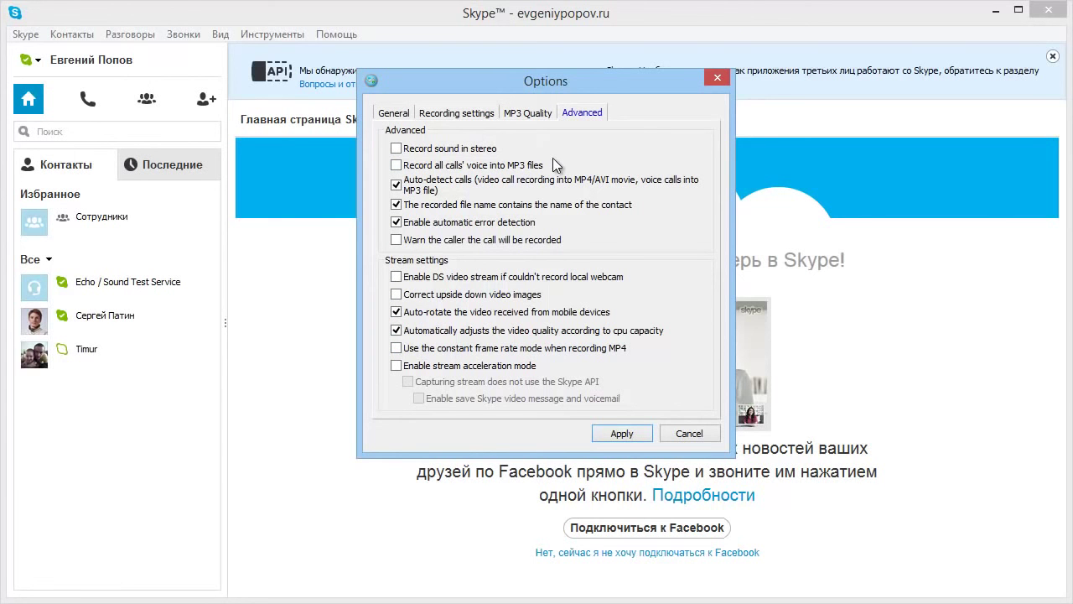
# Switch call recording from manual to automatic in the recording settings and apply the options.
pyautogui.click(436, 114)
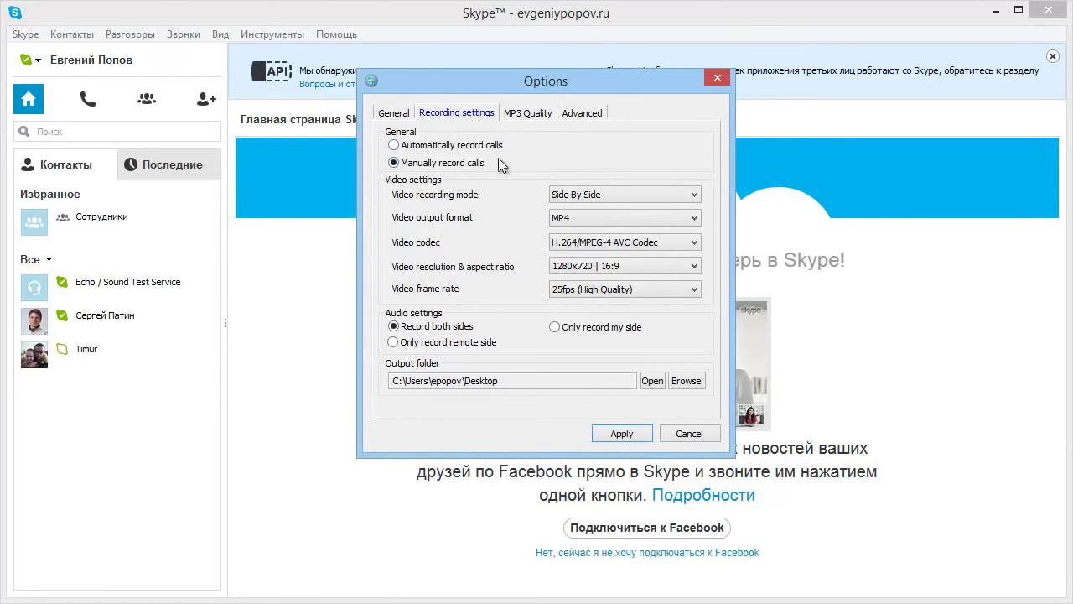
pyautogui.click(397, 147)
pyautogui.click(621, 434)
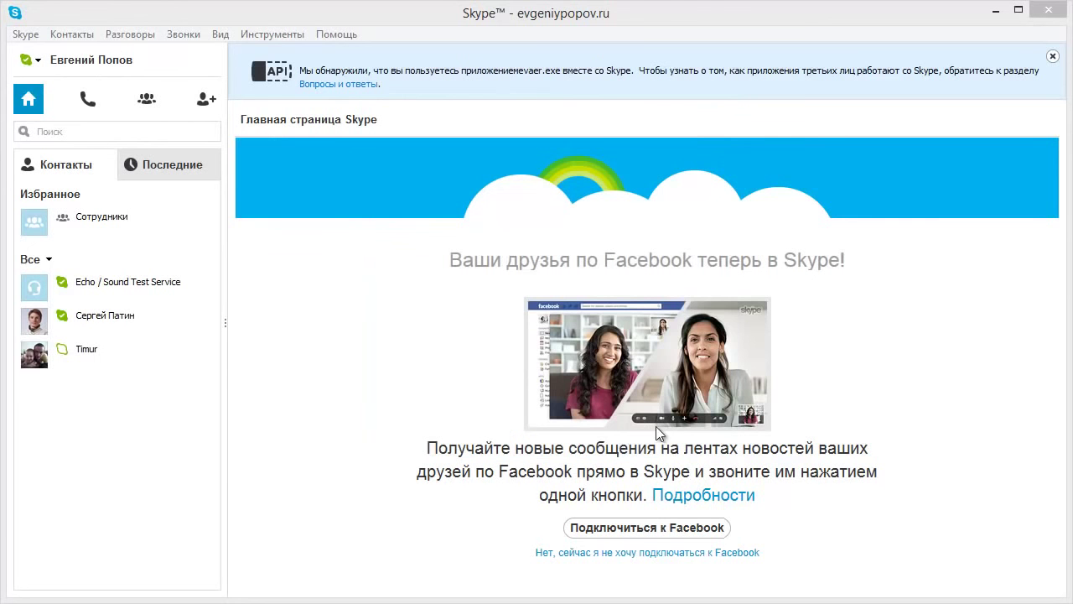
# Start a Skype video call with the contact listed below Echo / Sound Test Service, keeping Evaer's window beside the call.
pyautogui.moveTo(969, 141); pyautogui.dragTo(432, 155)
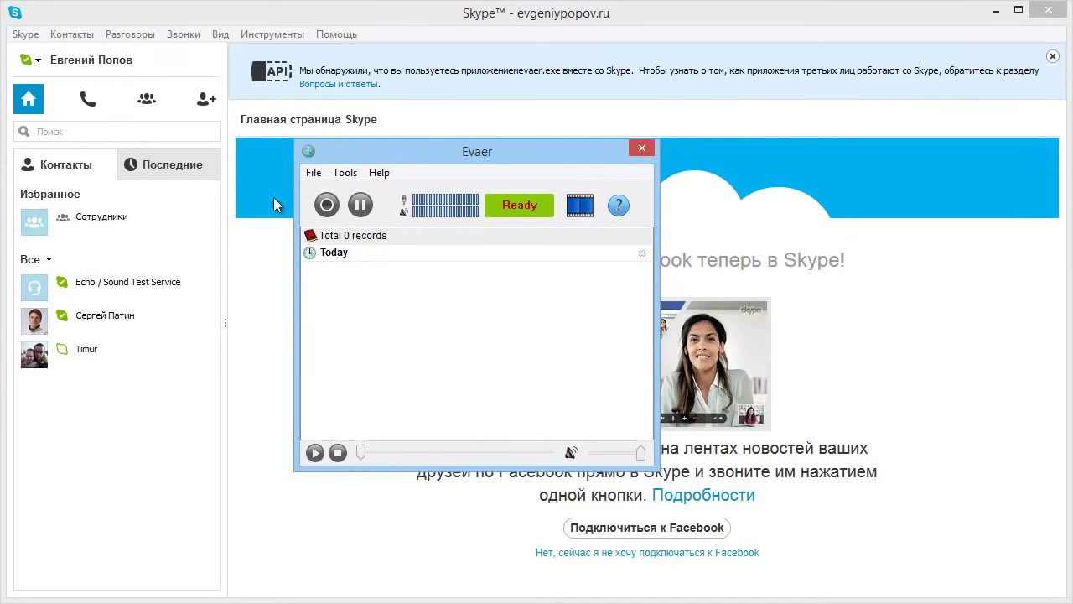
pyautogui.click(99, 319)
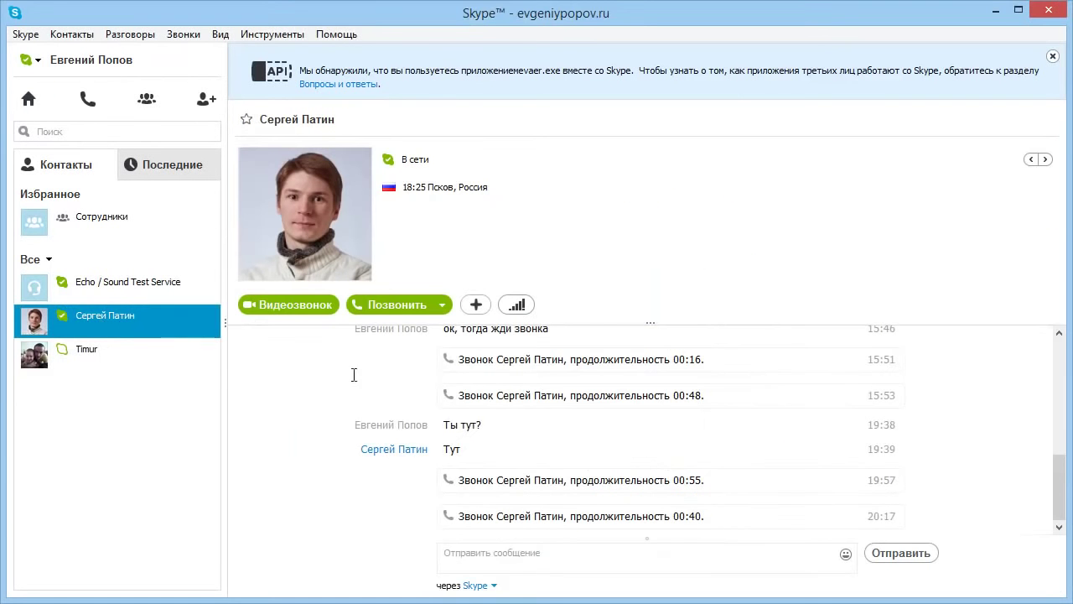
pyautogui.click(280, 308)
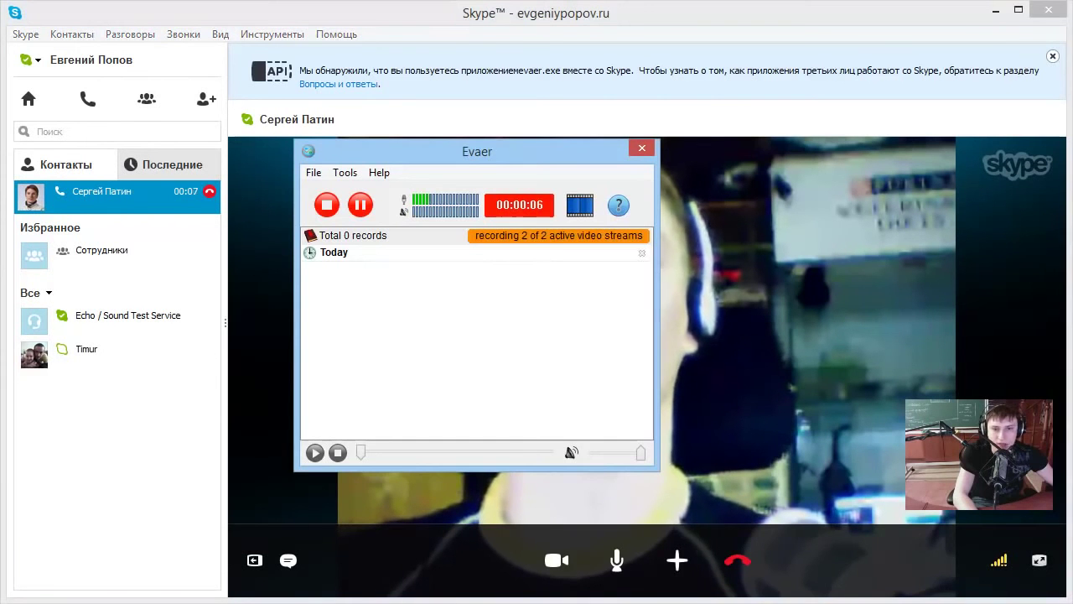
pyautogui.moveTo(527, 154); pyautogui.dragTo(230, 170)
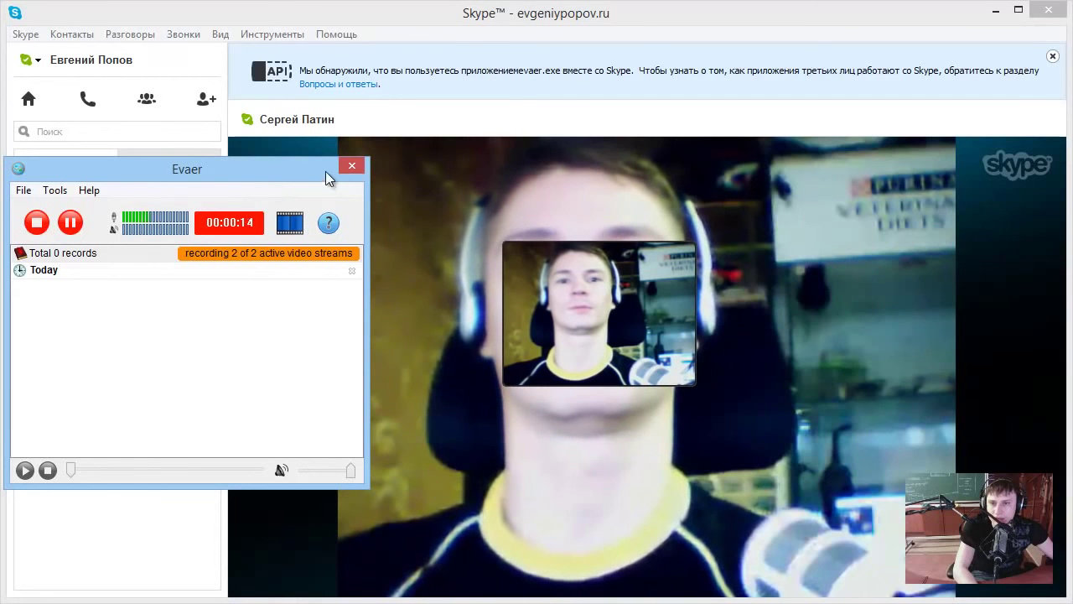
# Move Evaer's window out of the way and end the Skype video call to finish the recording.
pyautogui.moveTo(306, 168); pyautogui.dragTo(839, 221)
pyautogui.click(998, 241)
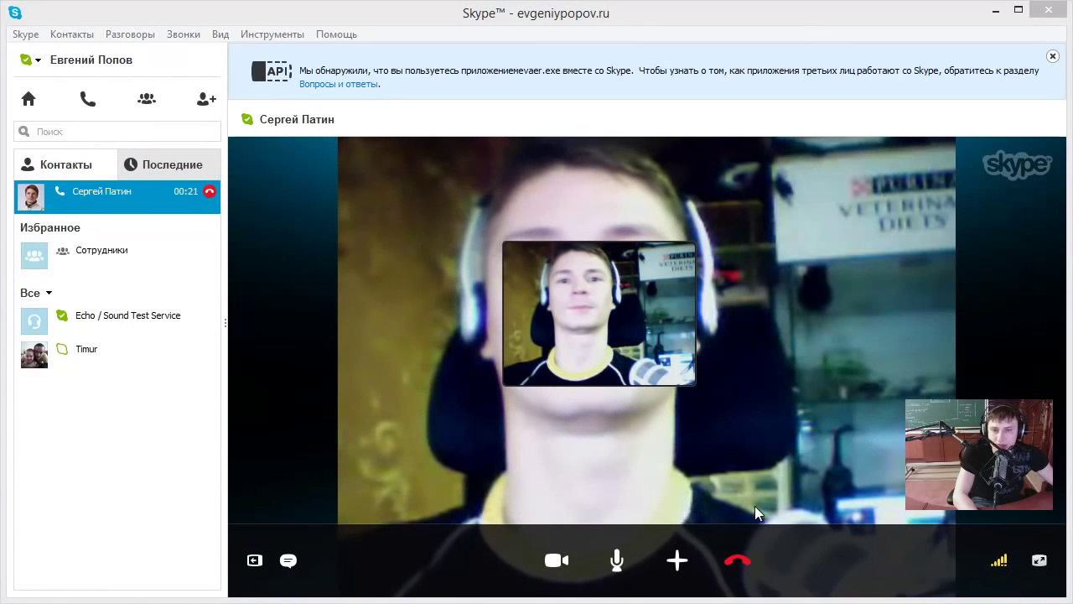
pyautogui.click(738, 562)
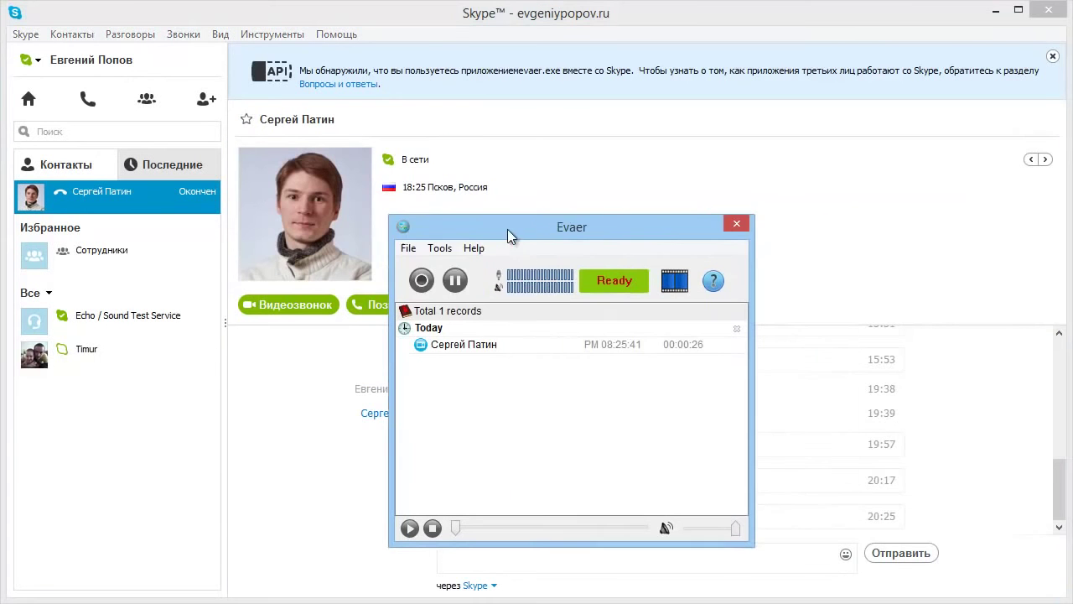
# Play the recorded call from Evaer's list of today's records and position the VLC window so both video streams fit on screen.
pyautogui.click(445, 339)
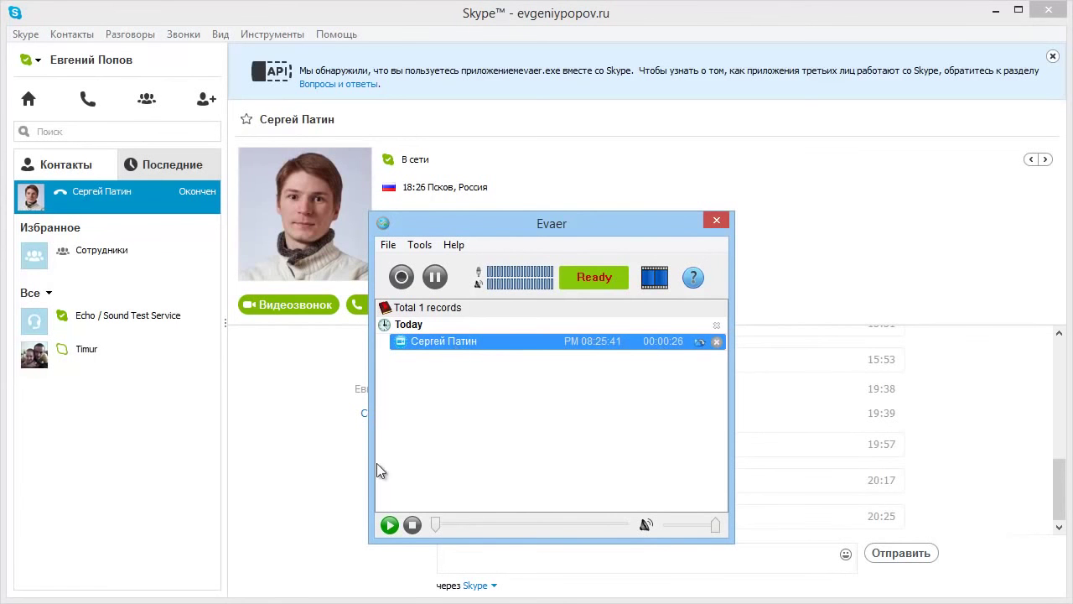
pyautogui.click(388, 525)
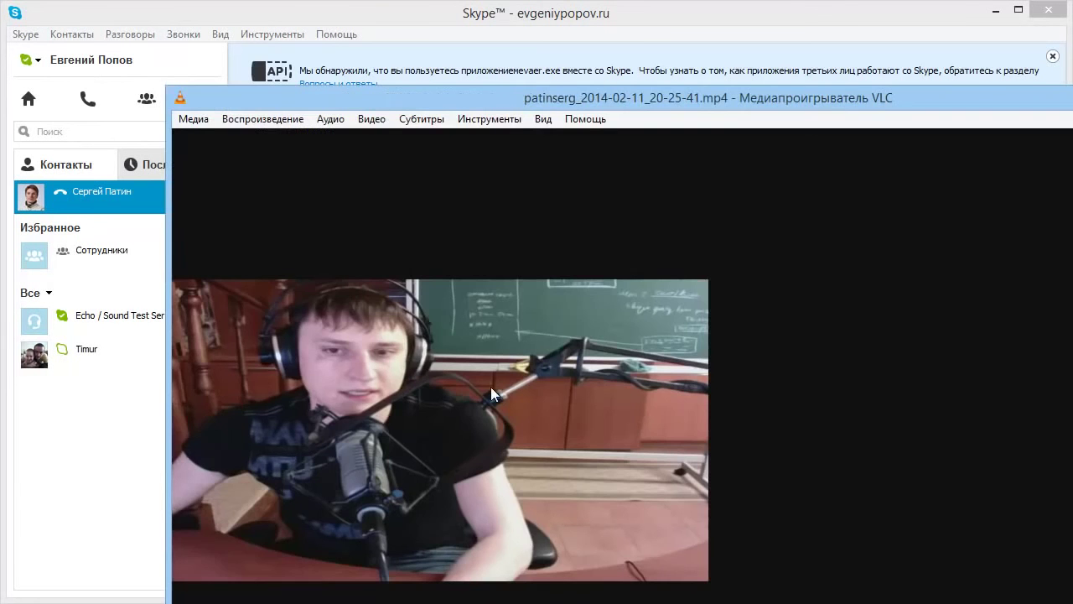
pyautogui.moveTo(705, 98); pyautogui.dragTo(554, 0)
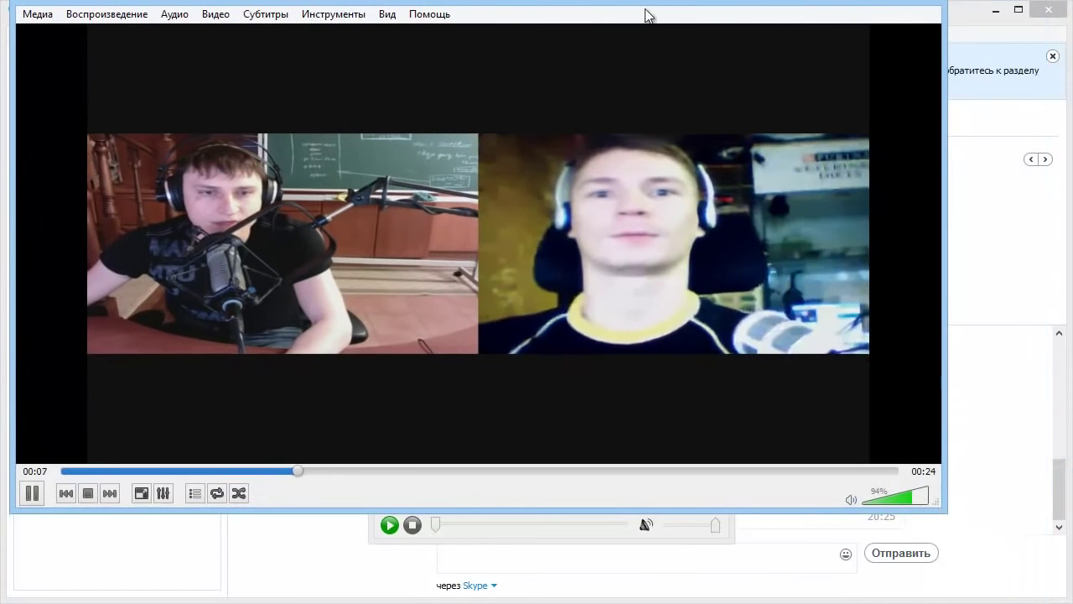
pyautogui.moveTo(646, 15); pyautogui.dragTo(685, 30)
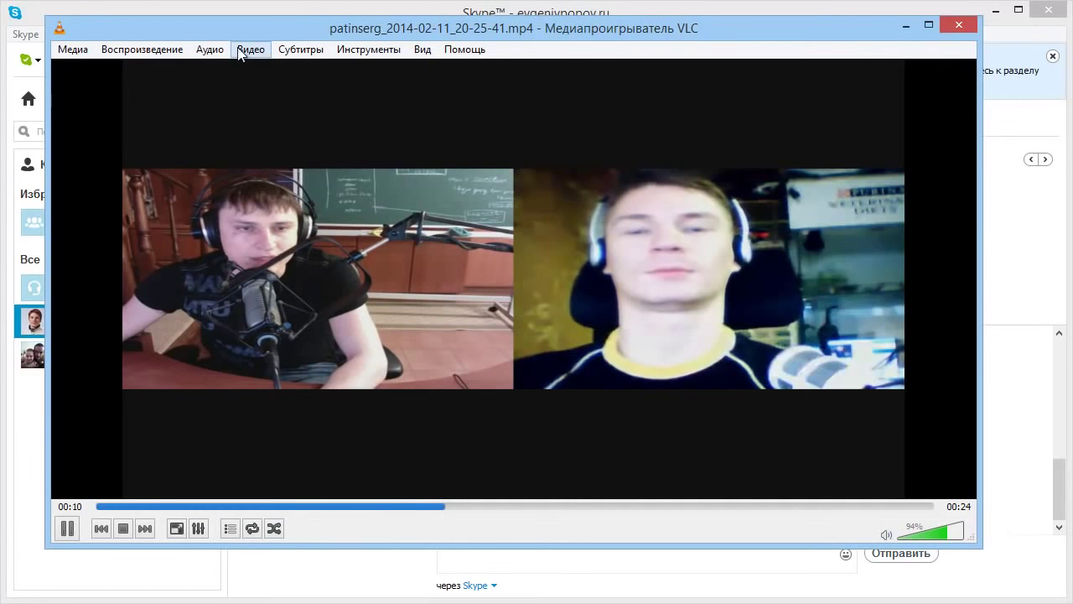
# Check VLC's view options during playback of the recorded call, and close the player.
pyautogui.click(421, 49)
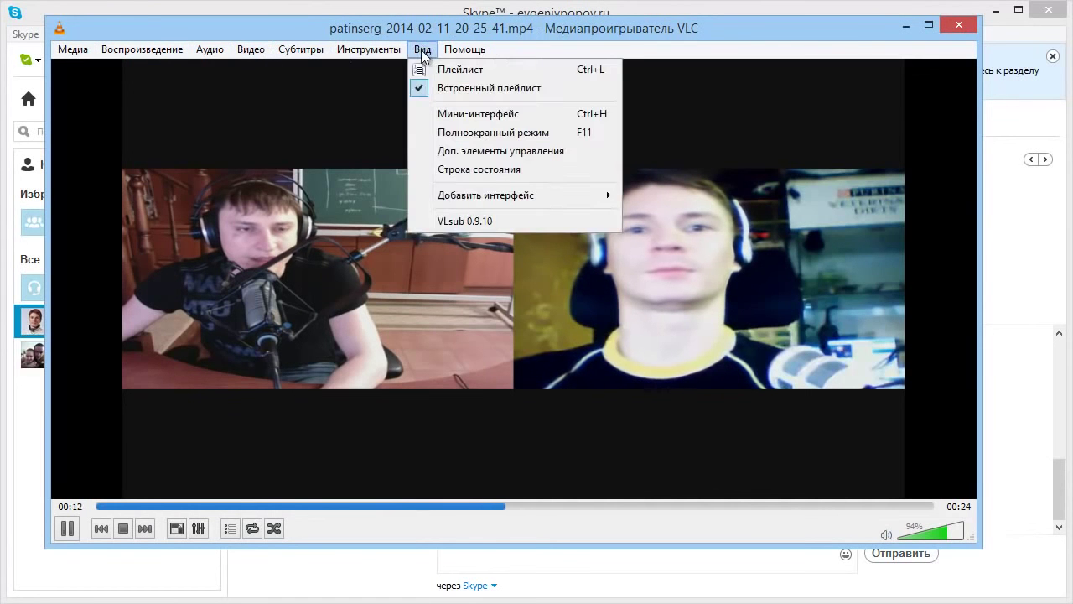
pyautogui.moveTo(248, 52)
pyautogui.moveTo(331, 177)
pyautogui.click(470, 216)
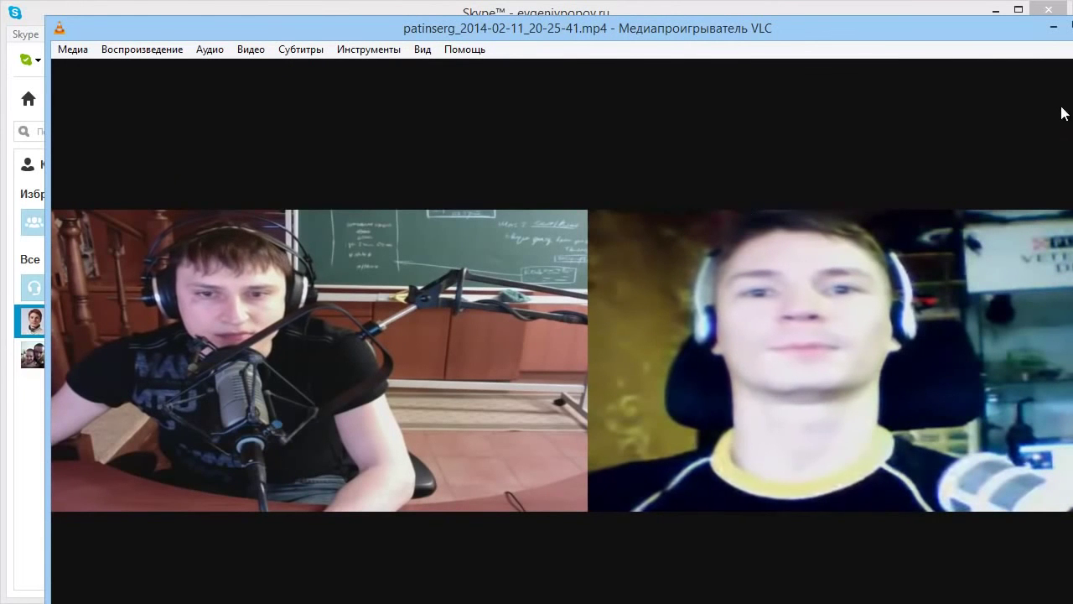
pyautogui.click(1068, 27)
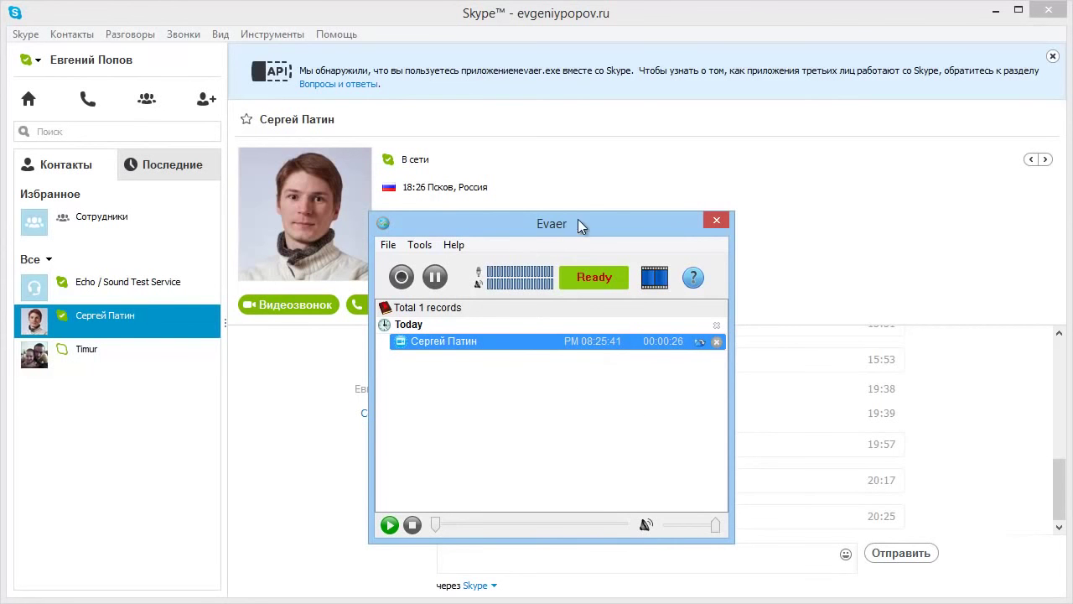
# Reposition Evaer's window over Skype and find the Register option without opening it.
pyautogui.moveTo(570, 219); pyautogui.dragTo(571, 151)
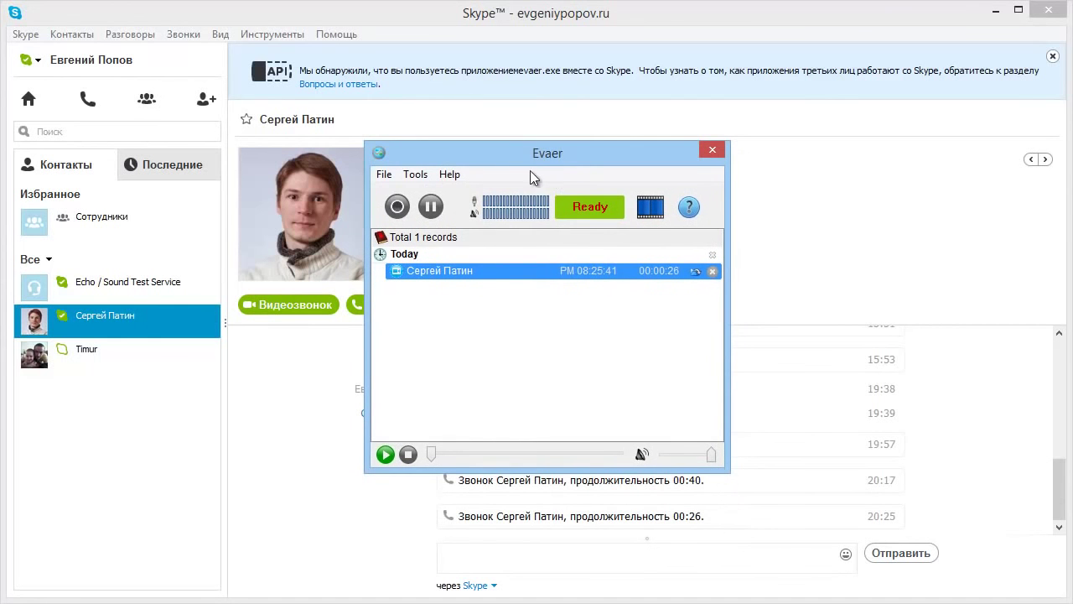
pyautogui.click(449, 174)
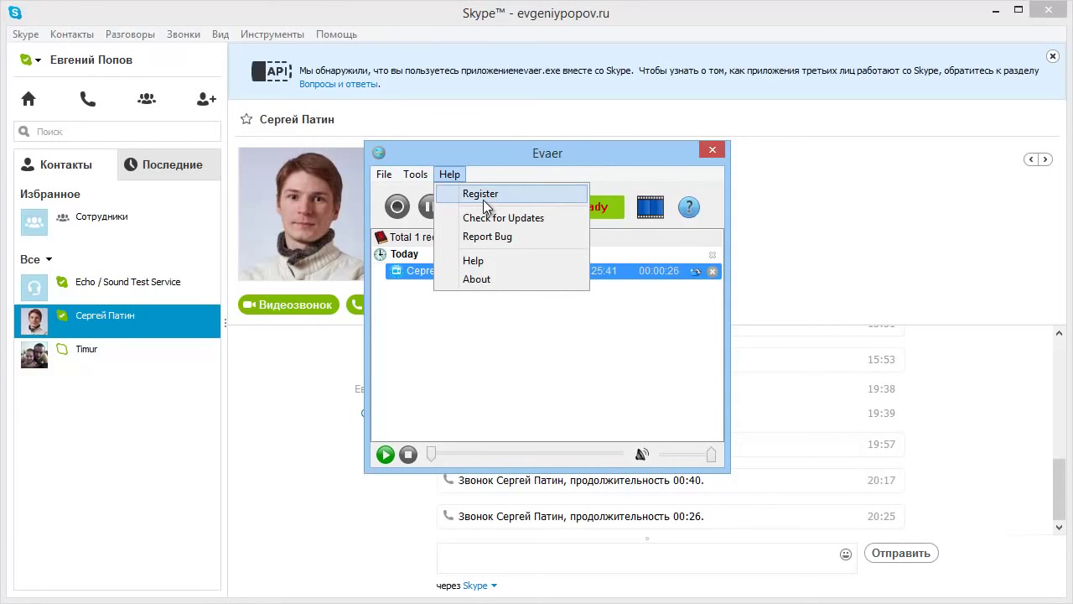
pyautogui.click(615, 158)
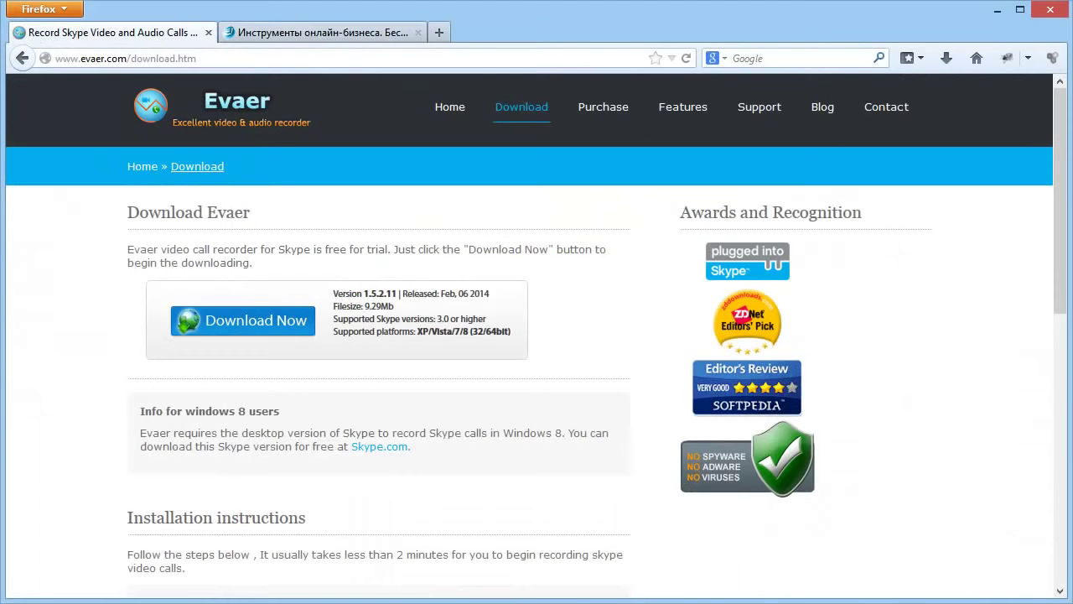
# Switch to Firefox and examine part 3 of the issue 55 article, on recording telebridge-style video interviews.
pyautogui.click(311, 32)
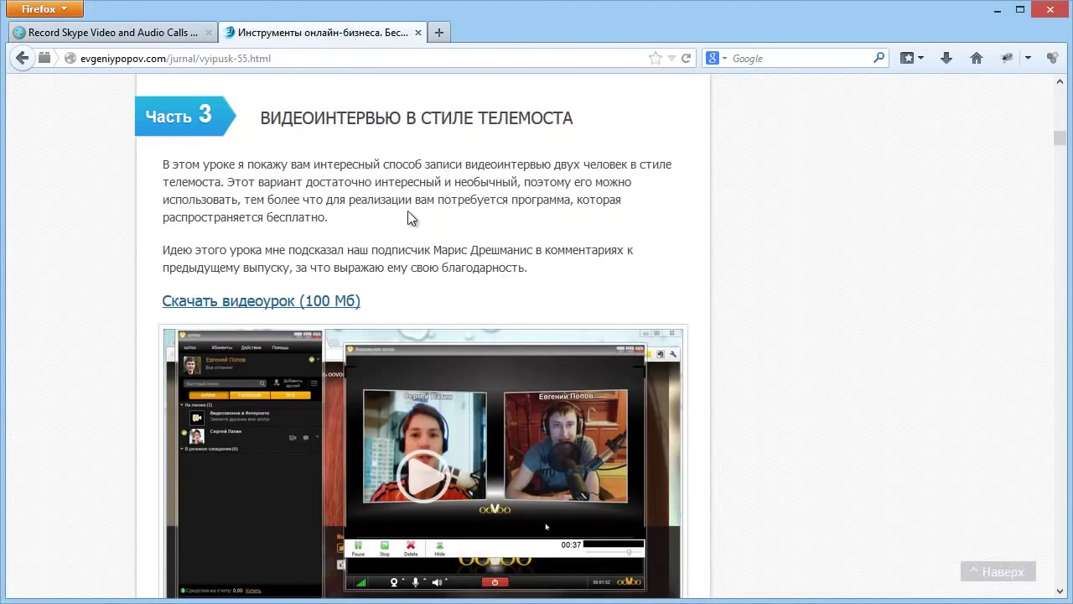
pyautogui.moveTo(262, 119); pyautogui.dragTo(580, 131)
pyautogui.click(581, 266)
pyautogui.scroll(-2, 817, 299)
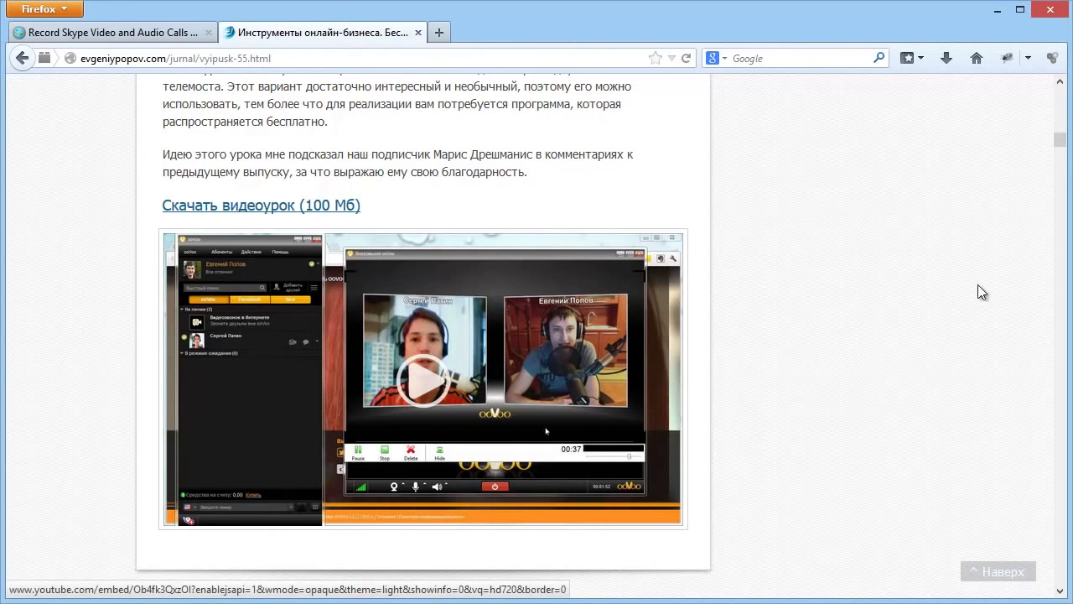
pyautogui.scroll(3, 775, 298)
pyautogui.scroll(2, 764, 300)
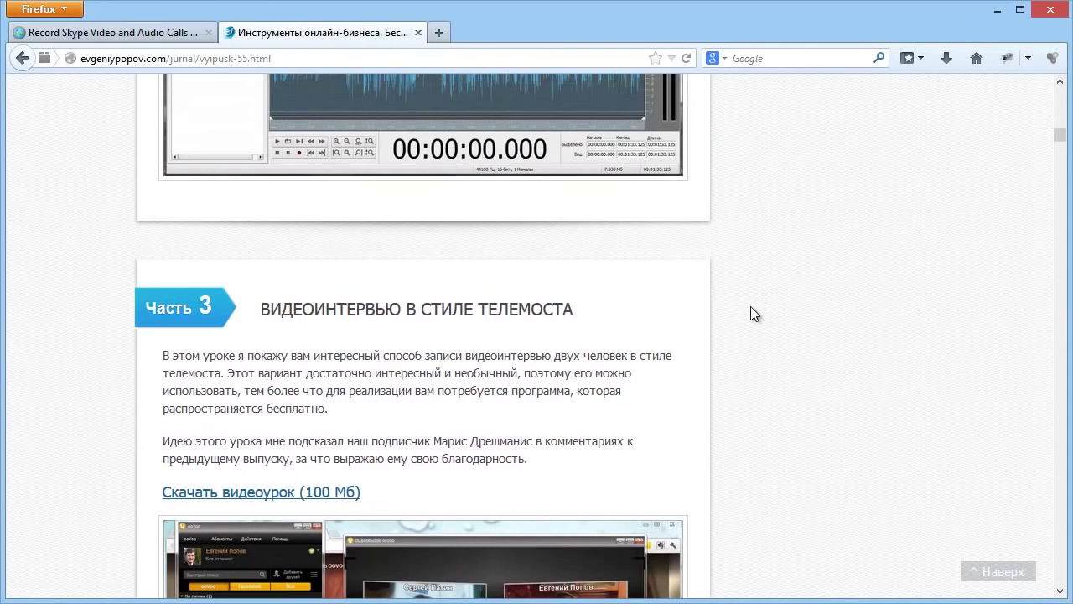
# Examine the article's issue number, its table of contents and the archive of issues, and return to part 3.
pyautogui.scroll(10, 751, 309)
pyautogui.scroll(8, 724, 339)
pyautogui.scroll(3, 841, 281)
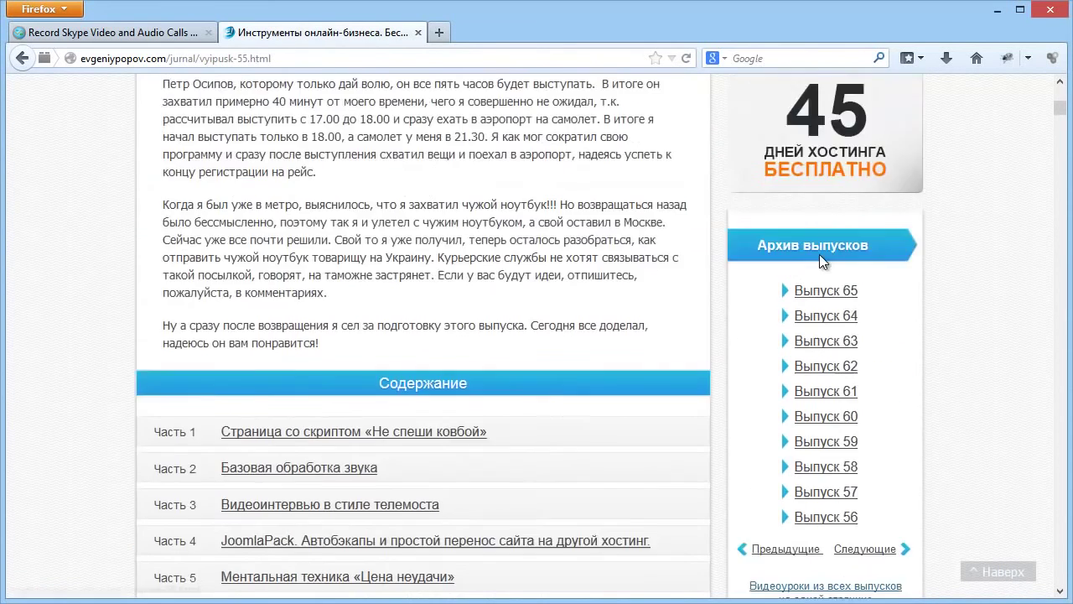
pyautogui.scroll(-2, 844, 285)
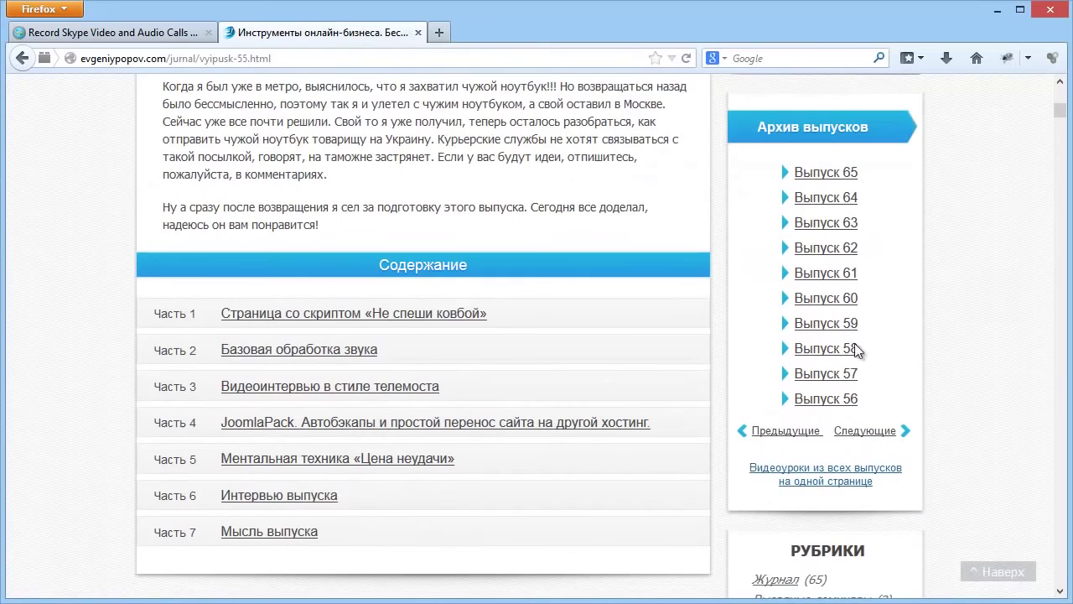
pyautogui.scroll(-8, 804, 360)
pyautogui.scroll(10, 663, 354)
pyautogui.scroll(12, 662, 355)
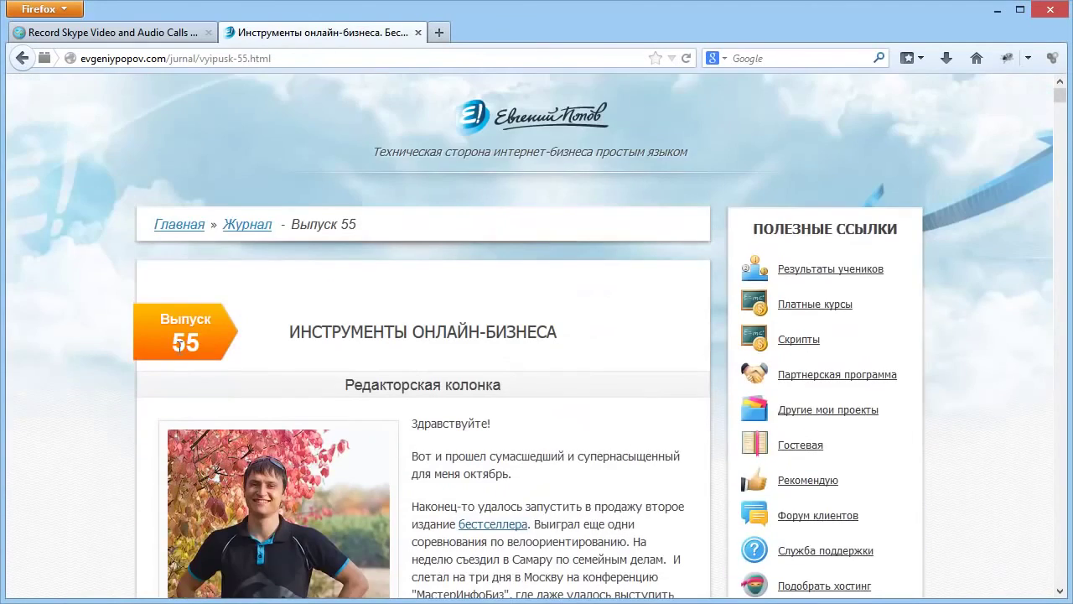
pyautogui.scroll(-10, 994, 378)
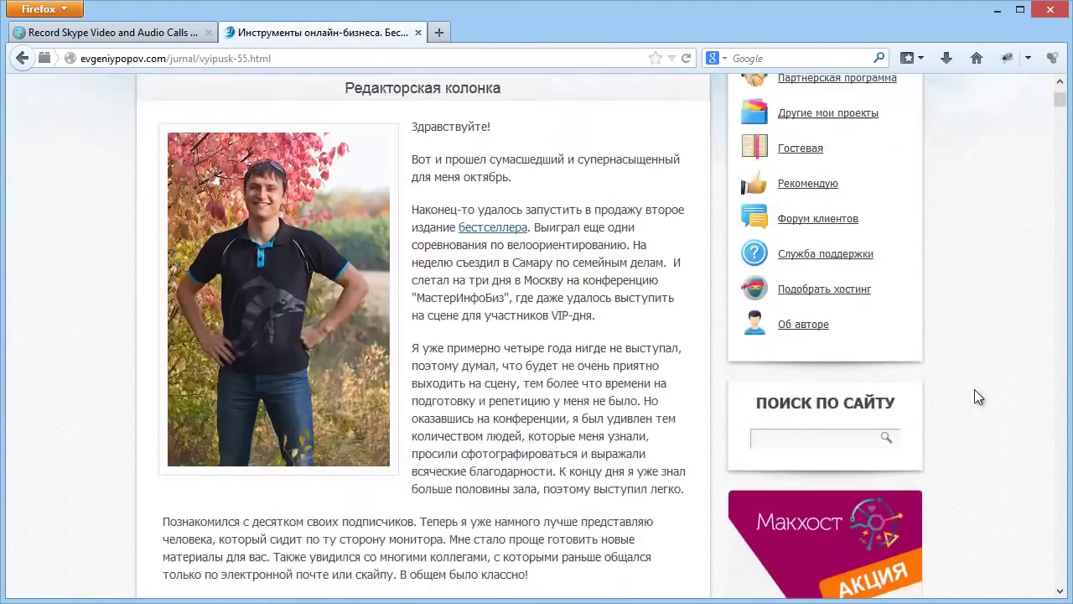
pyautogui.scroll(-2, 779, 309)
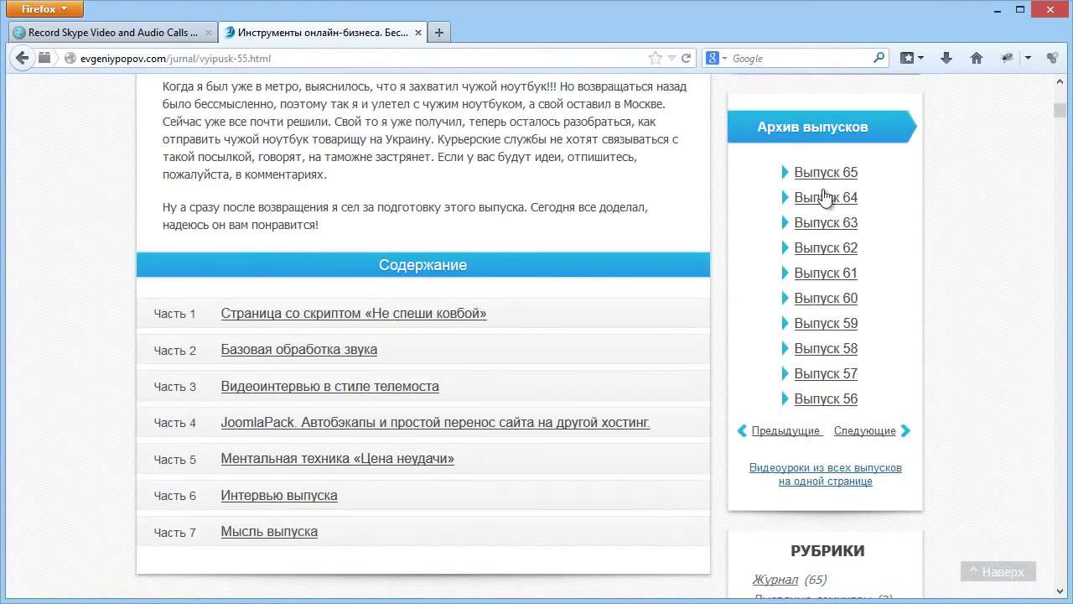
pyautogui.scroll(-1, 884, 304)
pyautogui.scroll(-11, 528, 327)
pyautogui.scroll(-7, 442, 310)
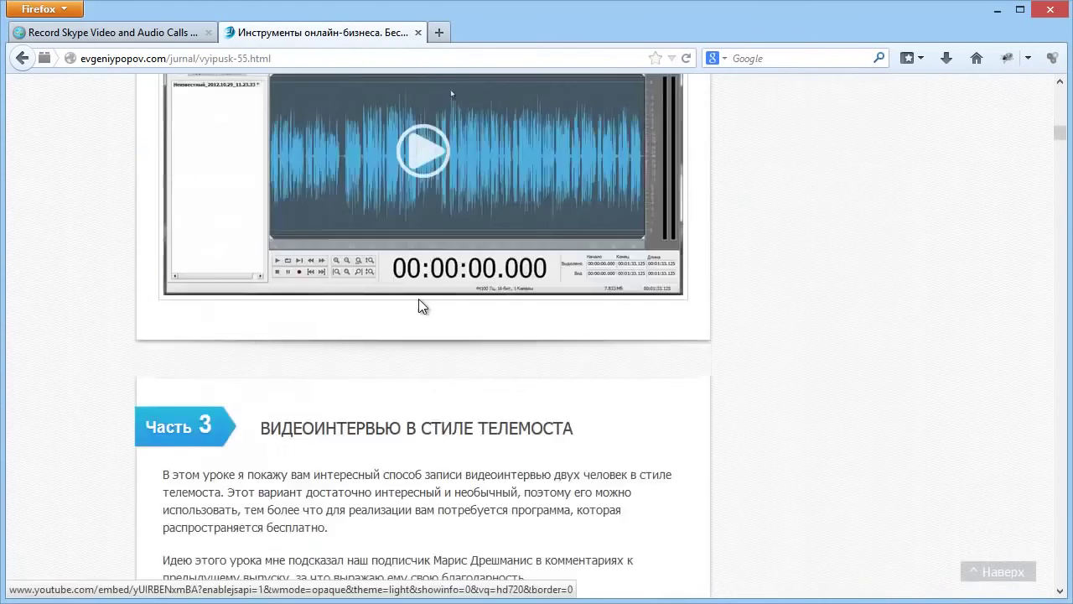